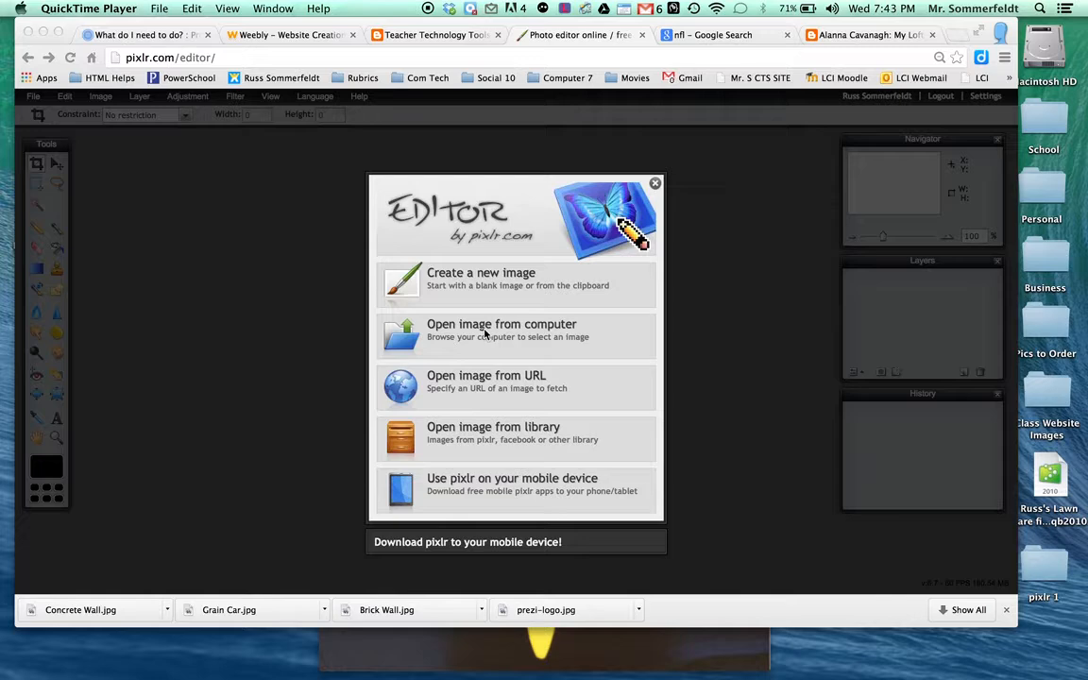
Open the image Brick Wall.jpg from the Pixlr Projects folder on the computer.
{"action": "left_click", "coordinate": [486, 333]}
{"action": "left_click", "coordinate": [486, 333]}
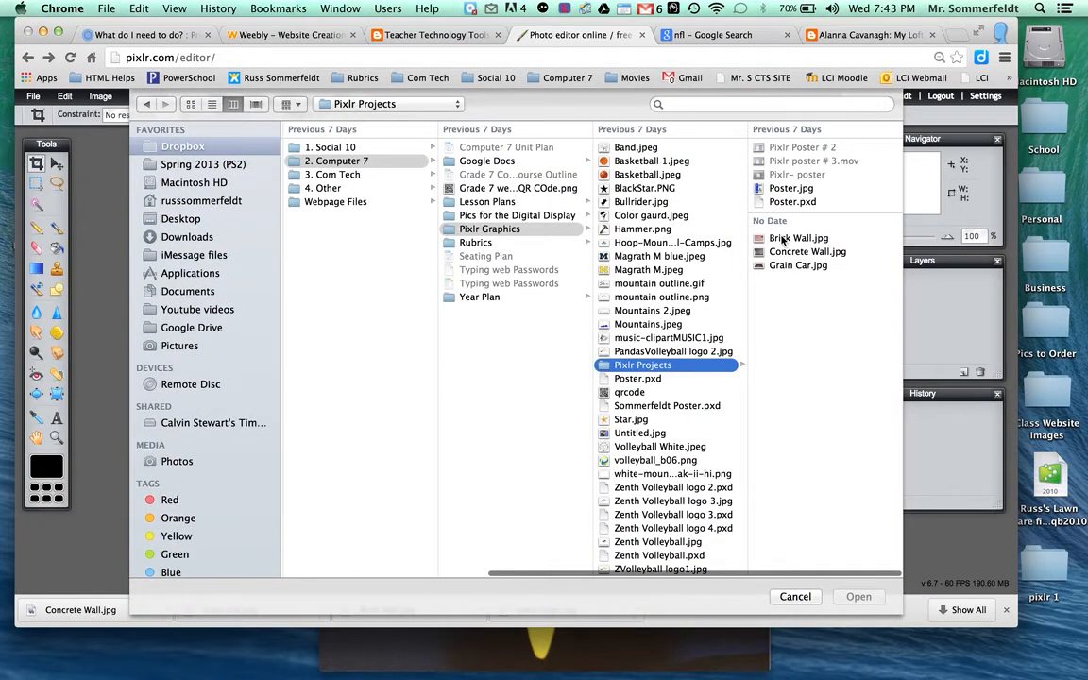
{"action": "left_click", "coordinate": [783, 240]}
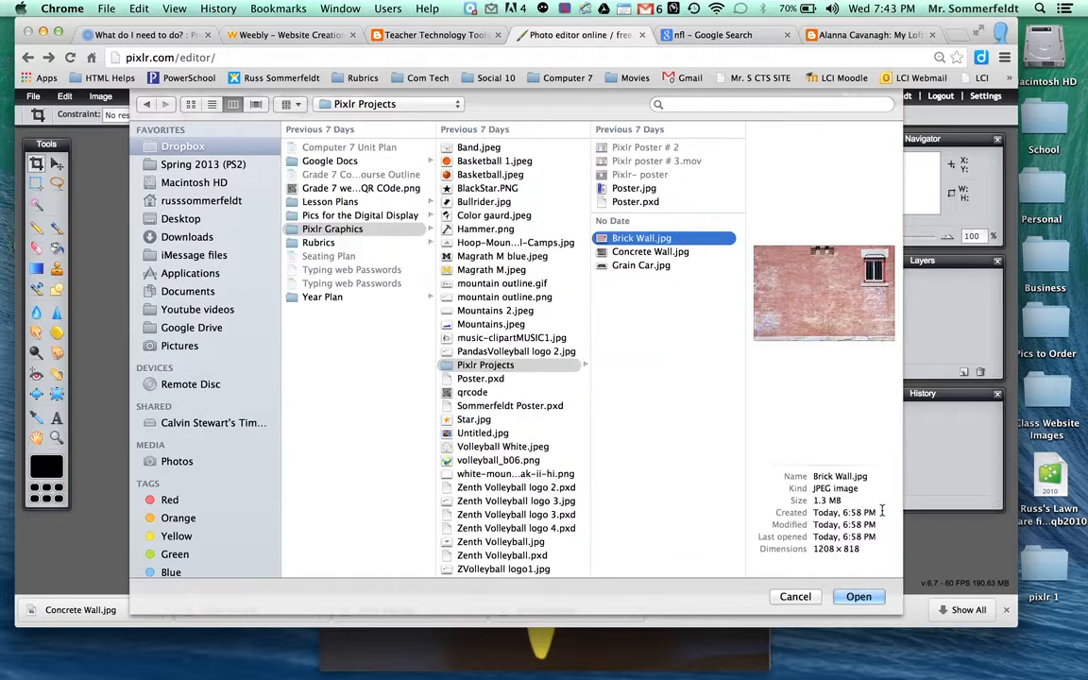
{"action": "left_click", "coordinate": [857, 598]}
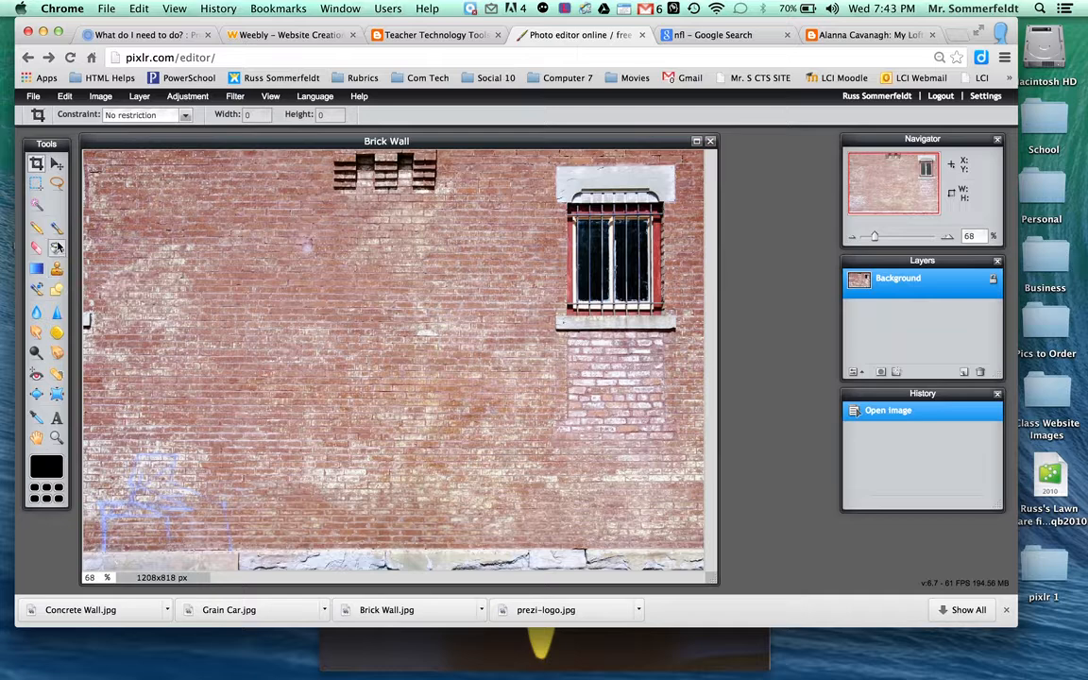
With the Brush tool active, add the Splatter set from the Artistic category to the available brushes.
{"action": "left_click", "coordinate": [57, 227]}
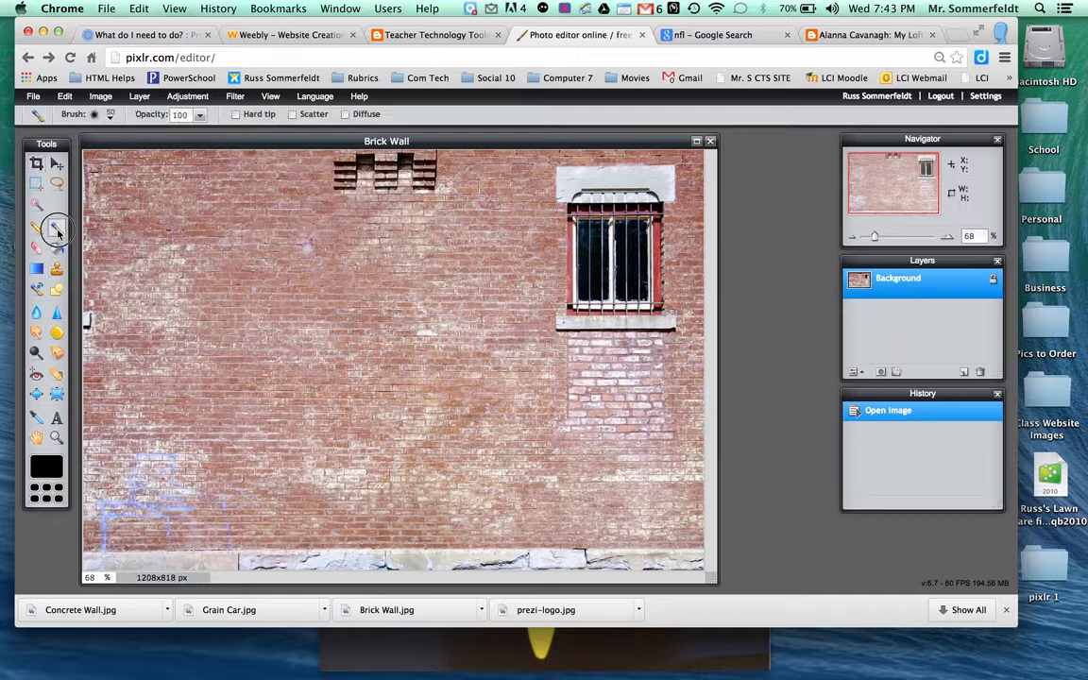
{"action": "left_click", "coordinate": [96, 114]}
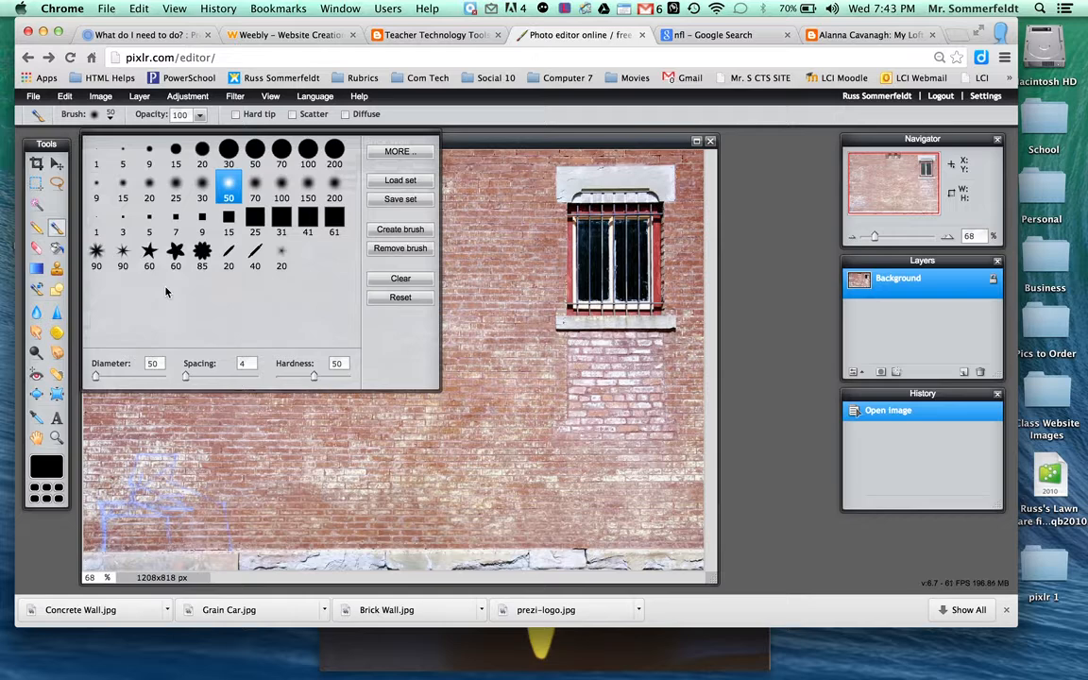
{"action": "left_click", "coordinate": [393, 153]}
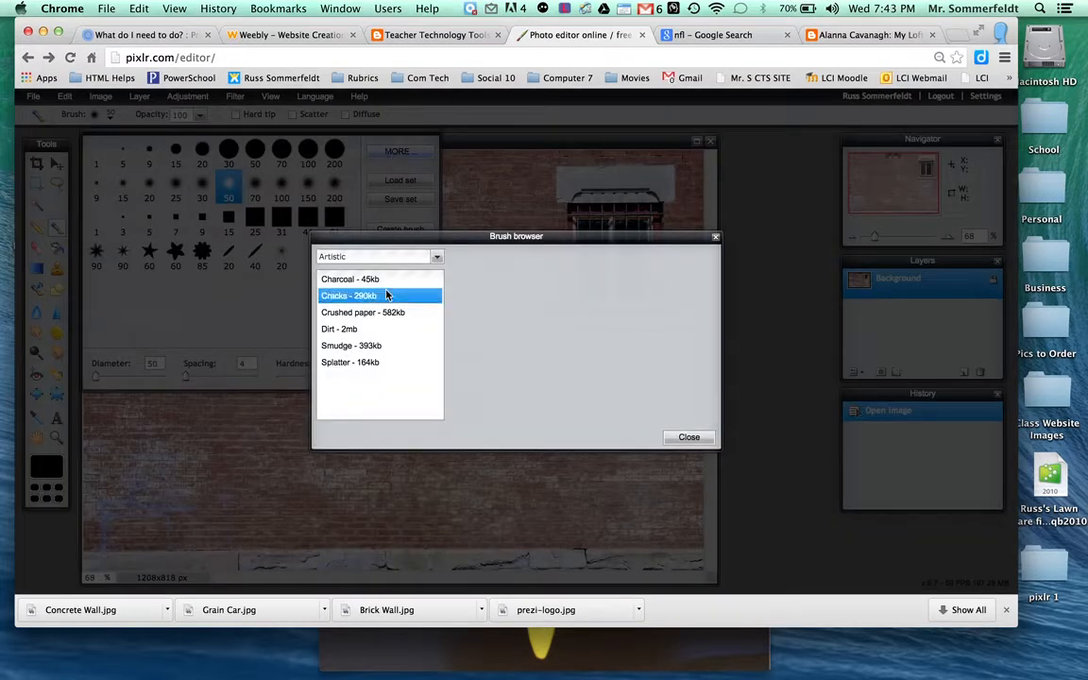
{"action": "left_click", "coordinate": [436, 256]}
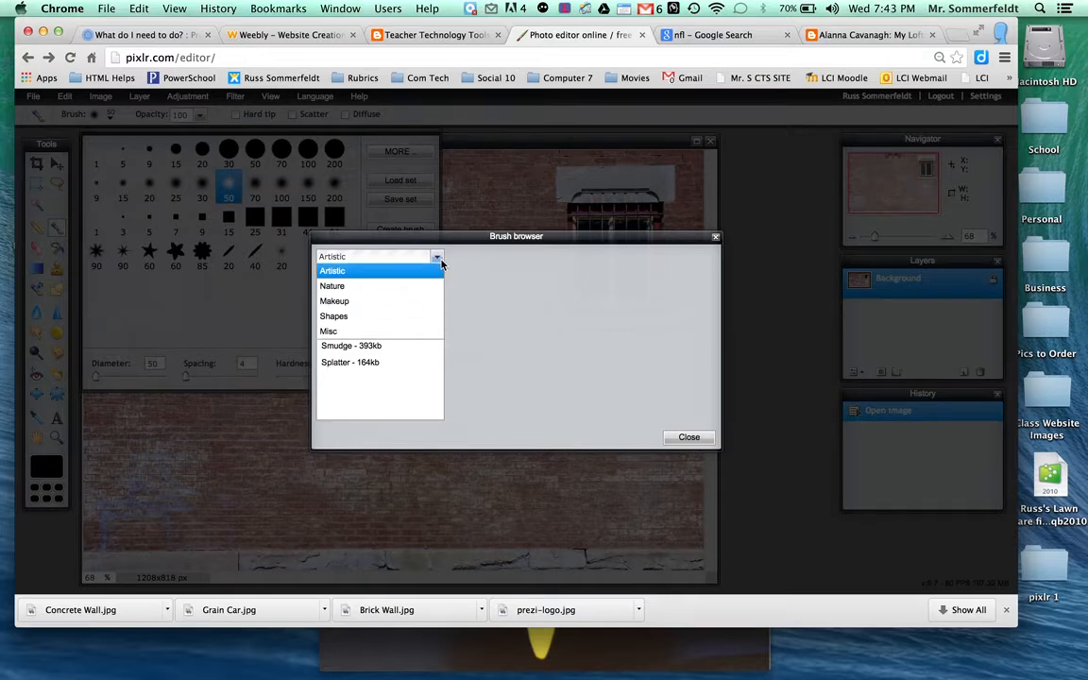
{"action": "left_click", "coordinate": [439, 259]}
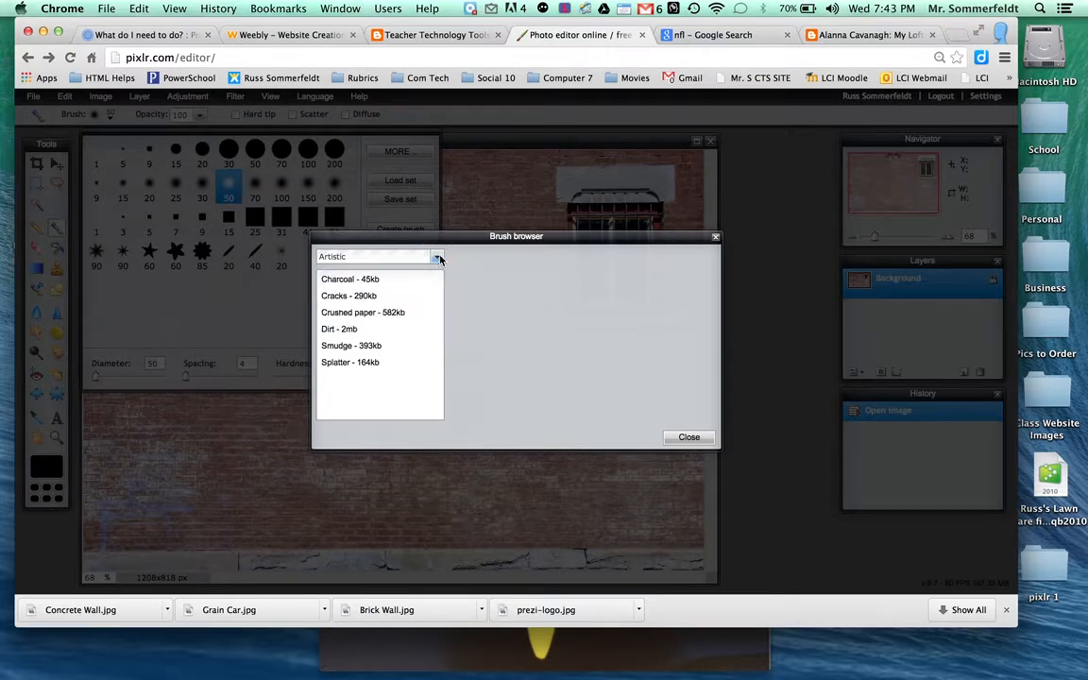
{"action": "left_click", "coordinate": [342, 365]}
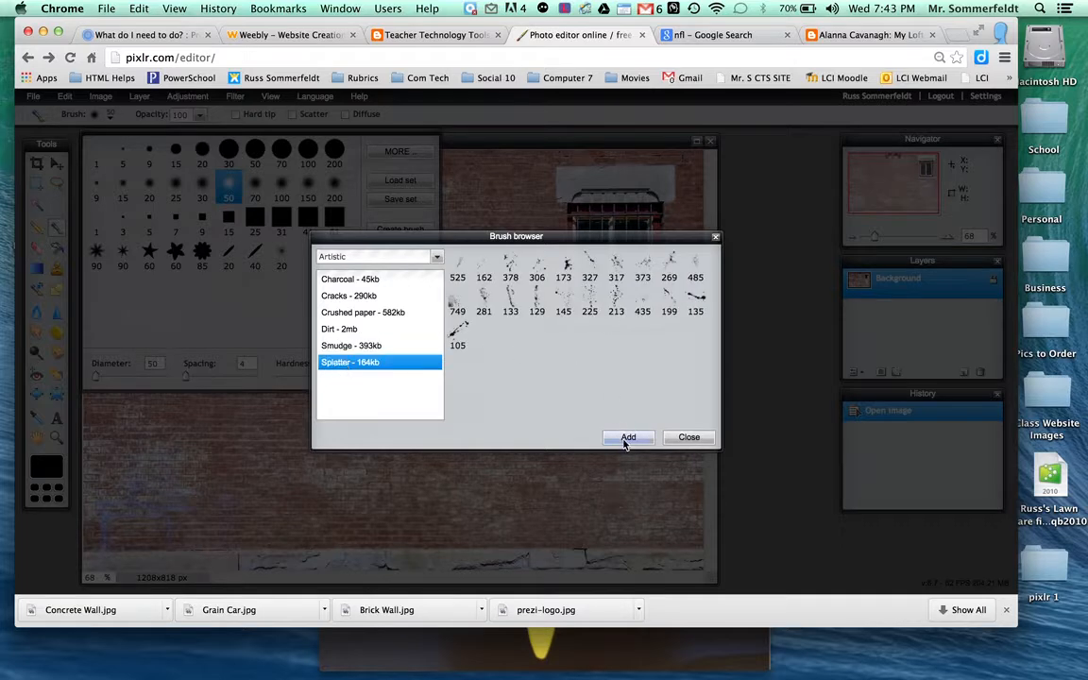
{"action": "left_click", "coordinate": [628, 438]}
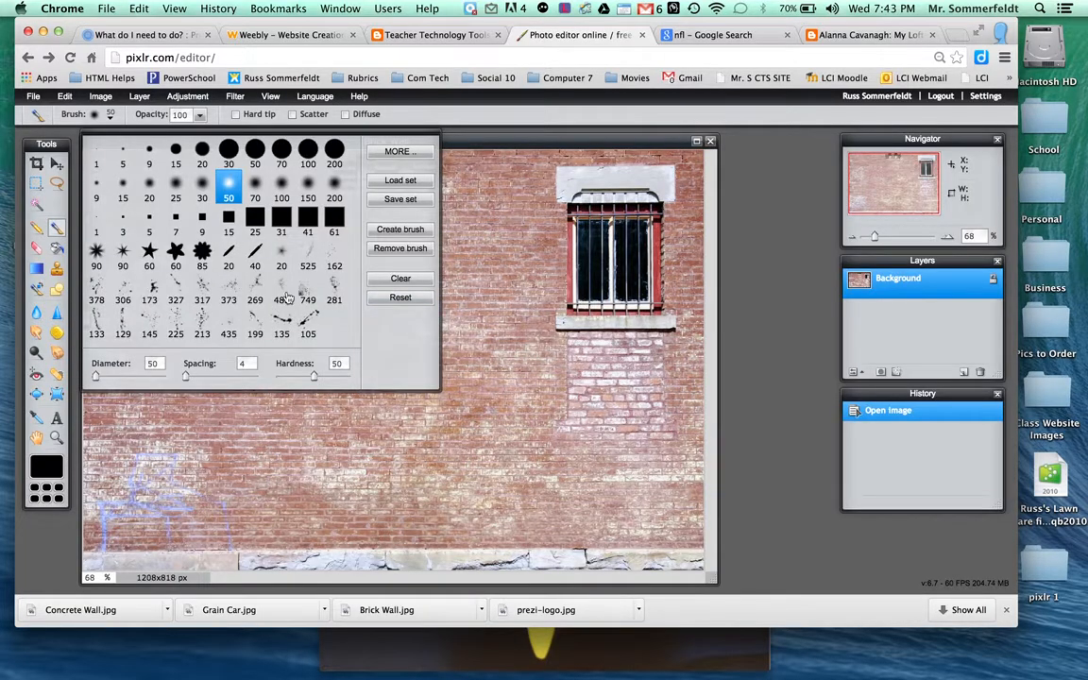
Add the Animal tracks set from the Nature category to the available brushes.
{"action": "left_click", "coordinate": [398, 153]}
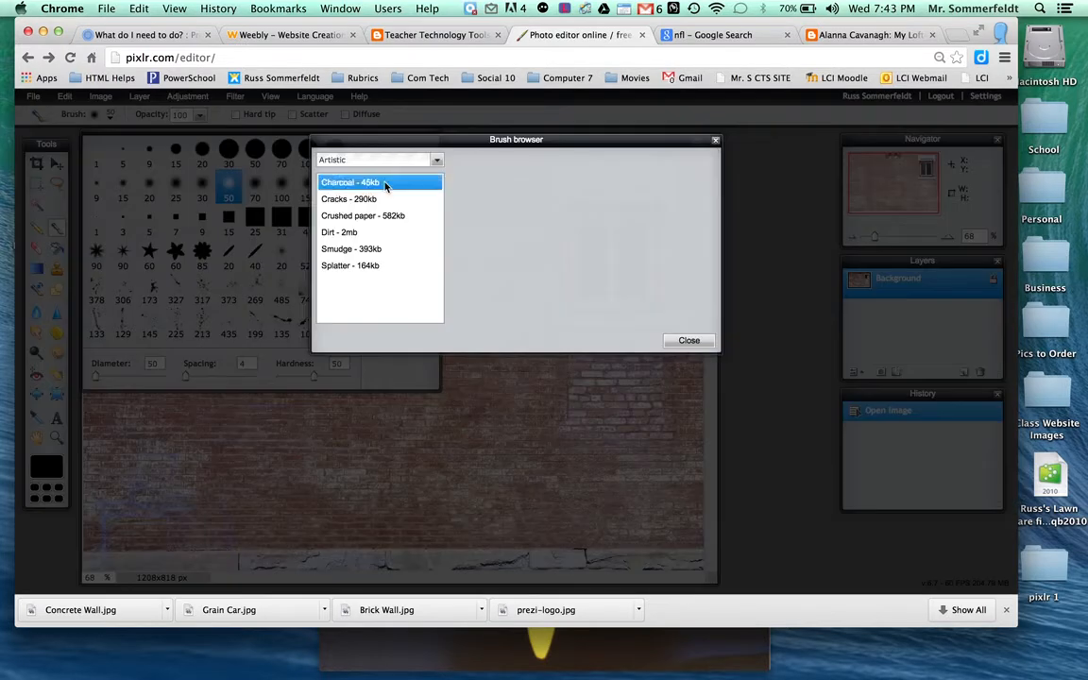
{"action": "left_click", "coordinate": [436, 160]}
{"action": "left_click", "coordinate": [442, 164]}
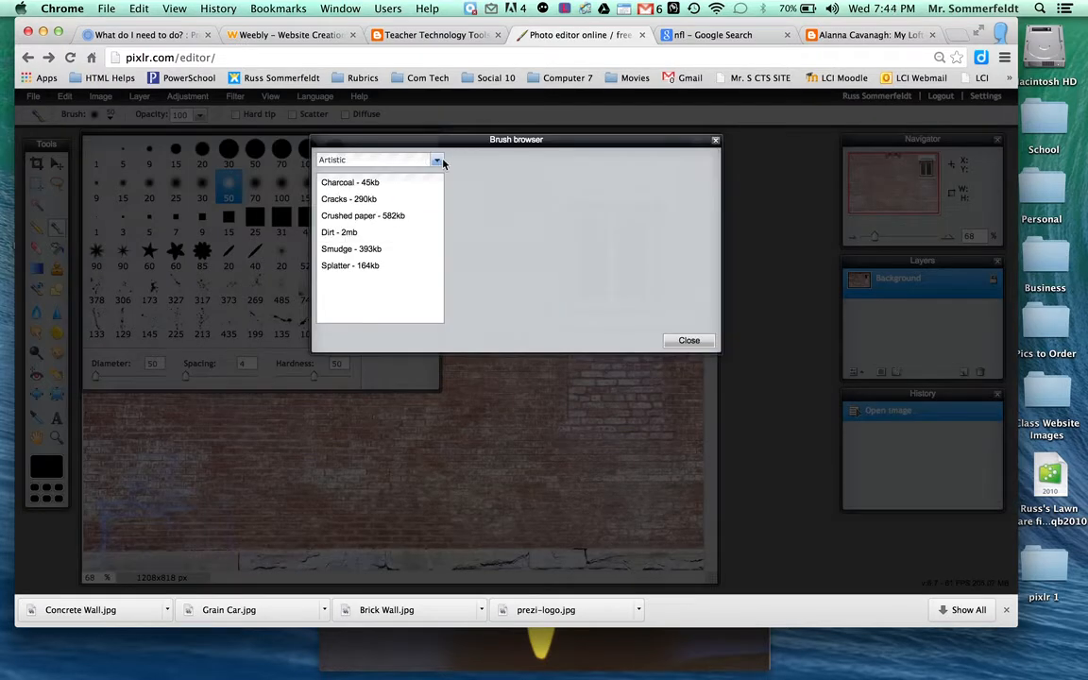
{"action": "left_click", "coordinate": [441, 162]}
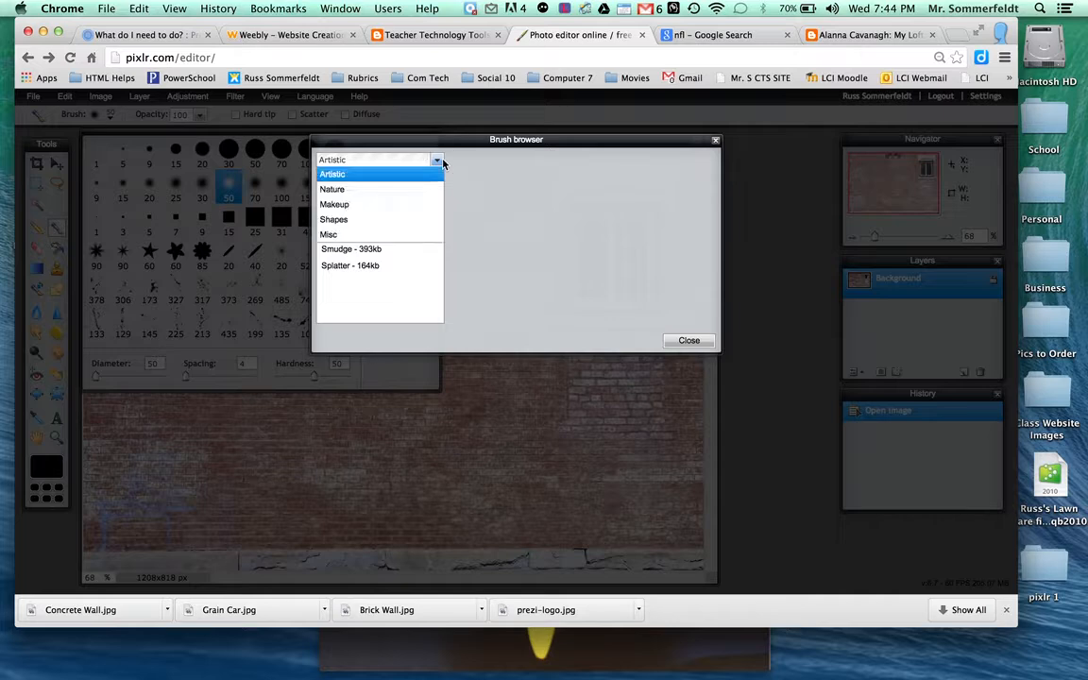
{"action": "left_click", "coordinate": [357, 190]}
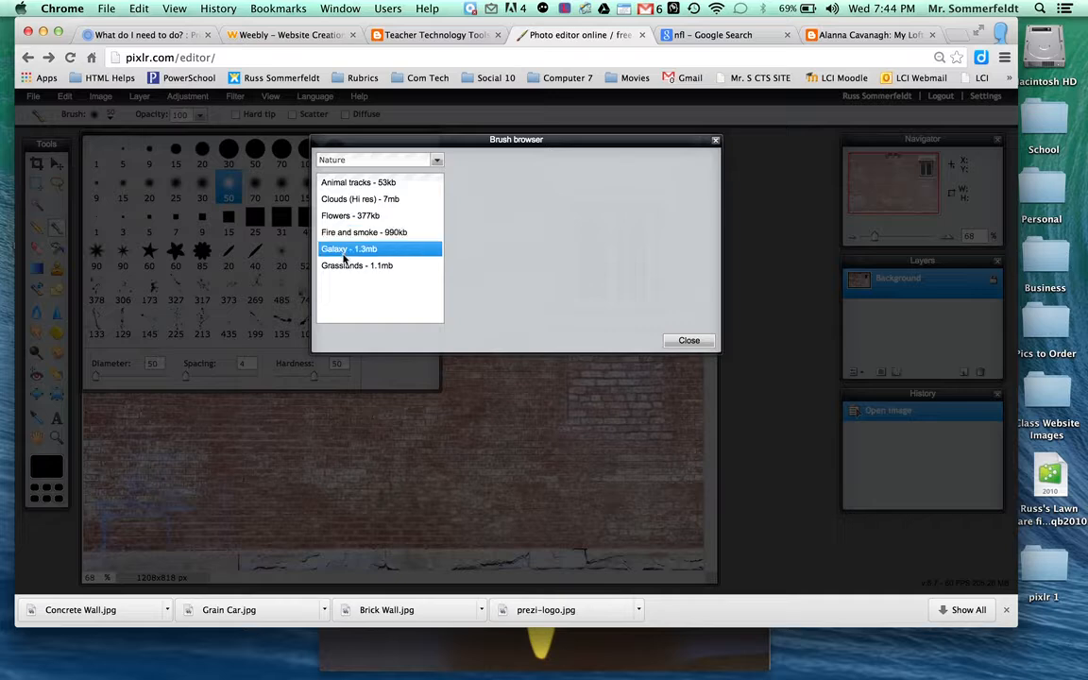
{"action": "left_click", "coordinate": [349, 185]}
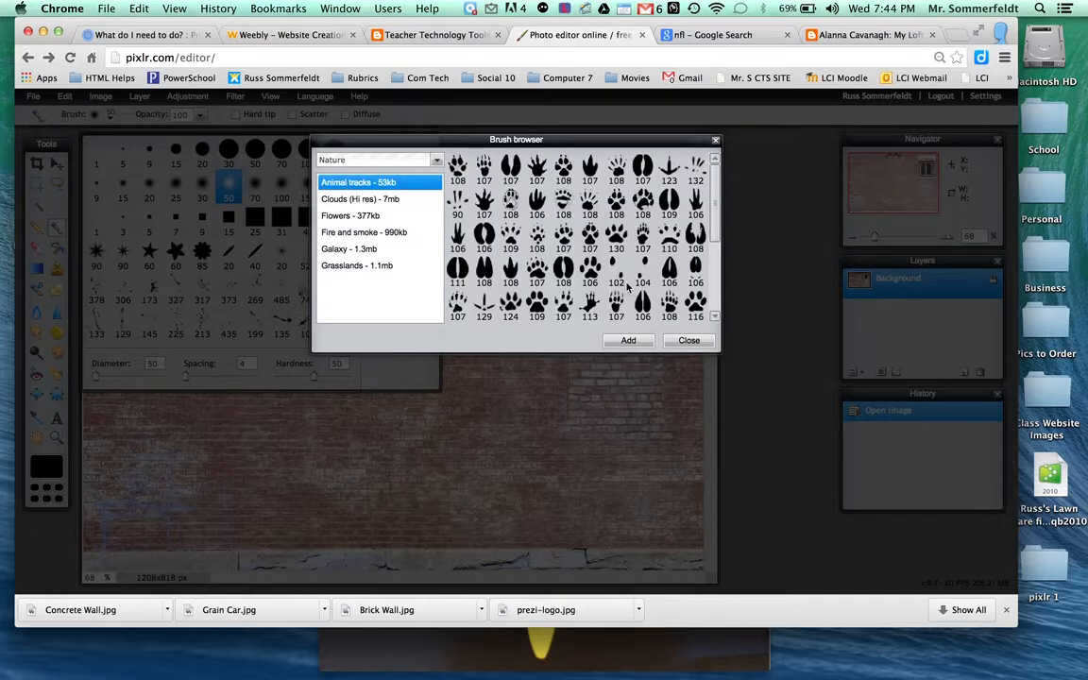
{"action": "scroll", "coordinate": [704, 218], "scroll_direction": "down", "scroll_amount": 1}
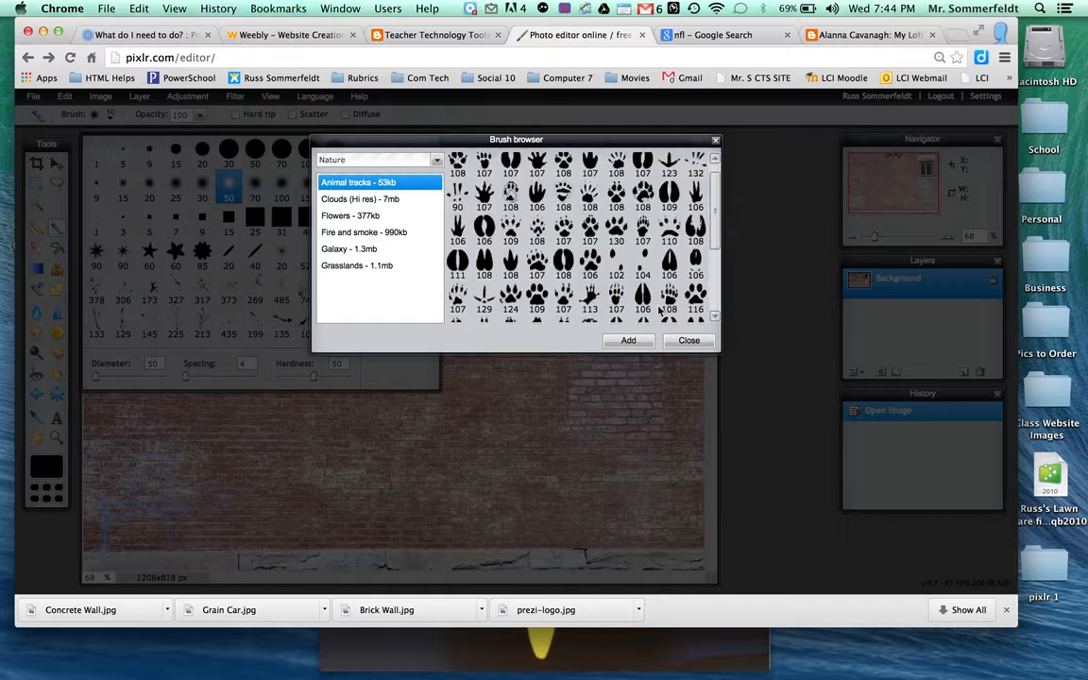
{"action": "left_click", "coordinate": [631, 341]}
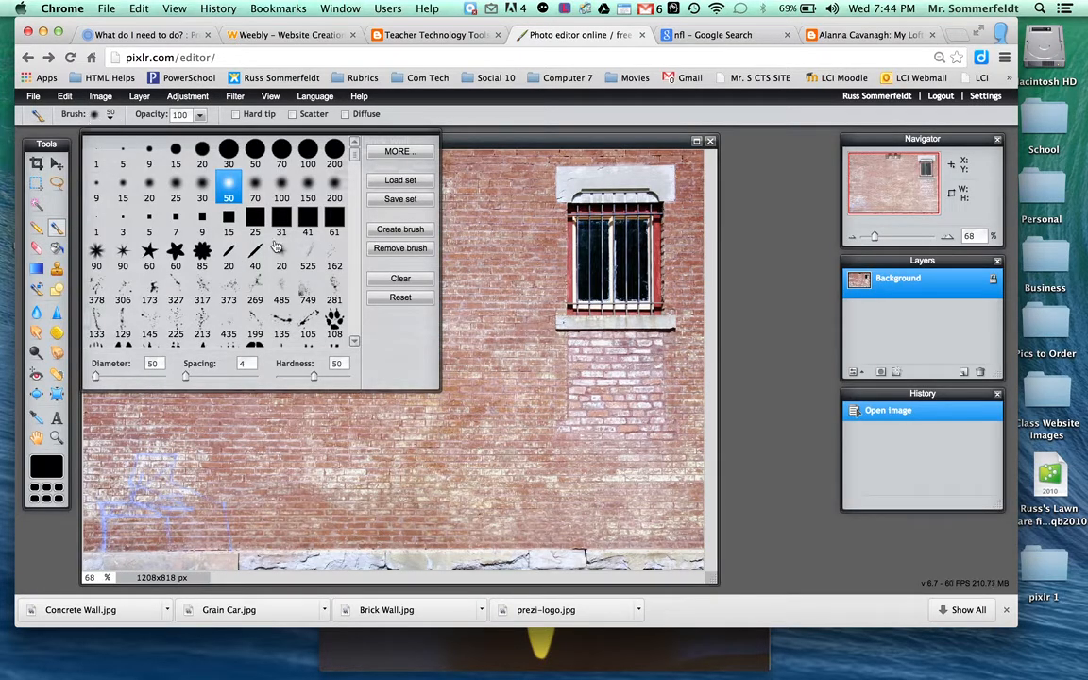
Preview the Vector stalks, Star burst and Soft dots sets in the Shapes category, and add the Stars set to the available brushes.
{"action": "left_click", "coordinate": [401, 153]}
{"action": "left_click", "coordinate": [400, 159]}
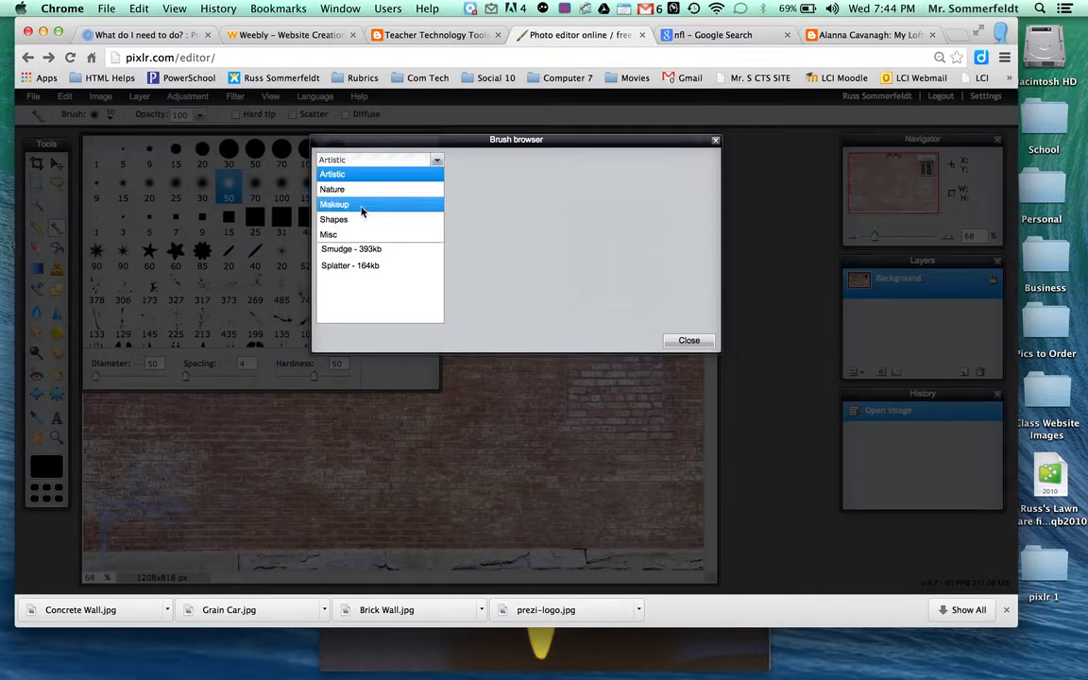
{"action": "left_click", "coordinate": [359, 220]}
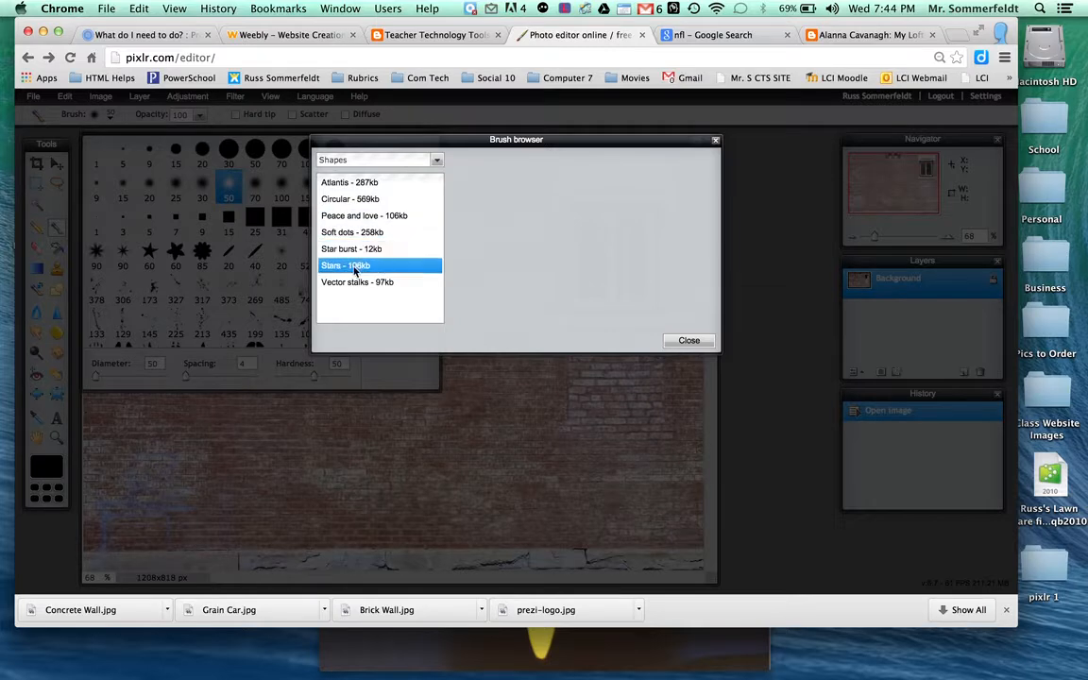
{"action": "left_click", "coordinate": [356, 284]}
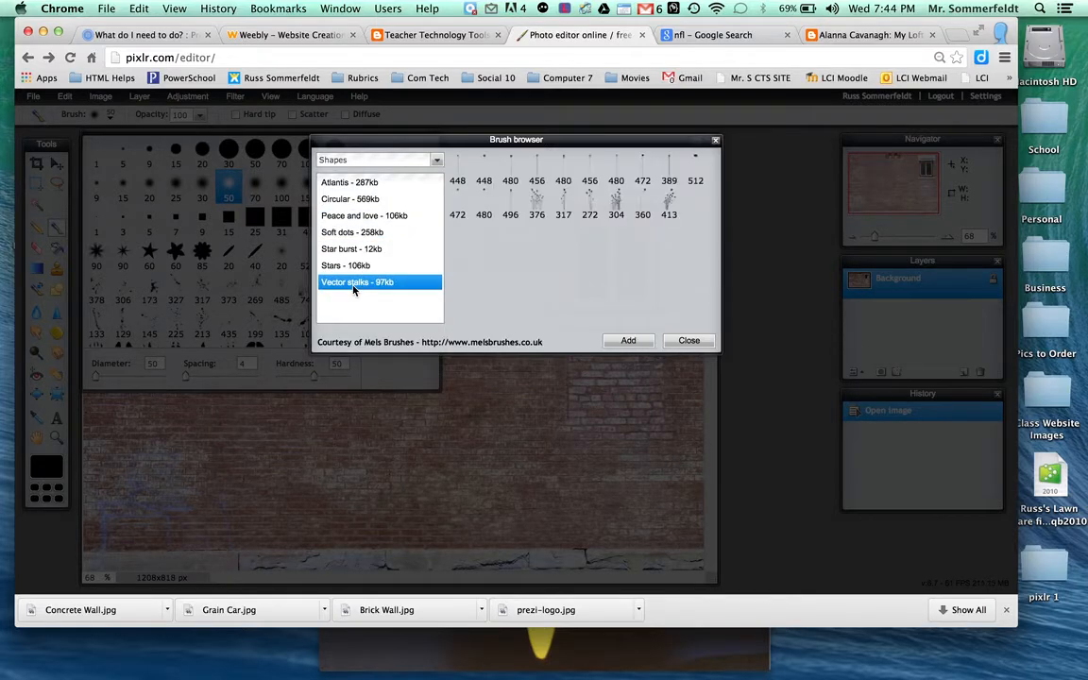
{"action": "left_click", "coordinate": [351, 267]}
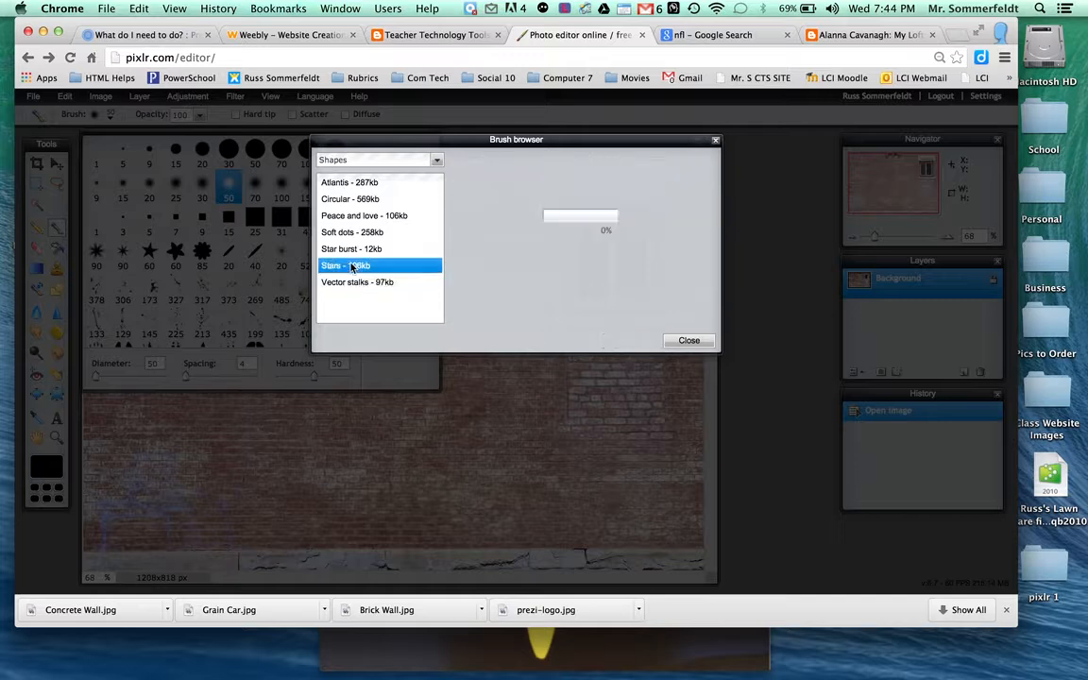
{"action": "left_click", "coordinate": [352, 248]}
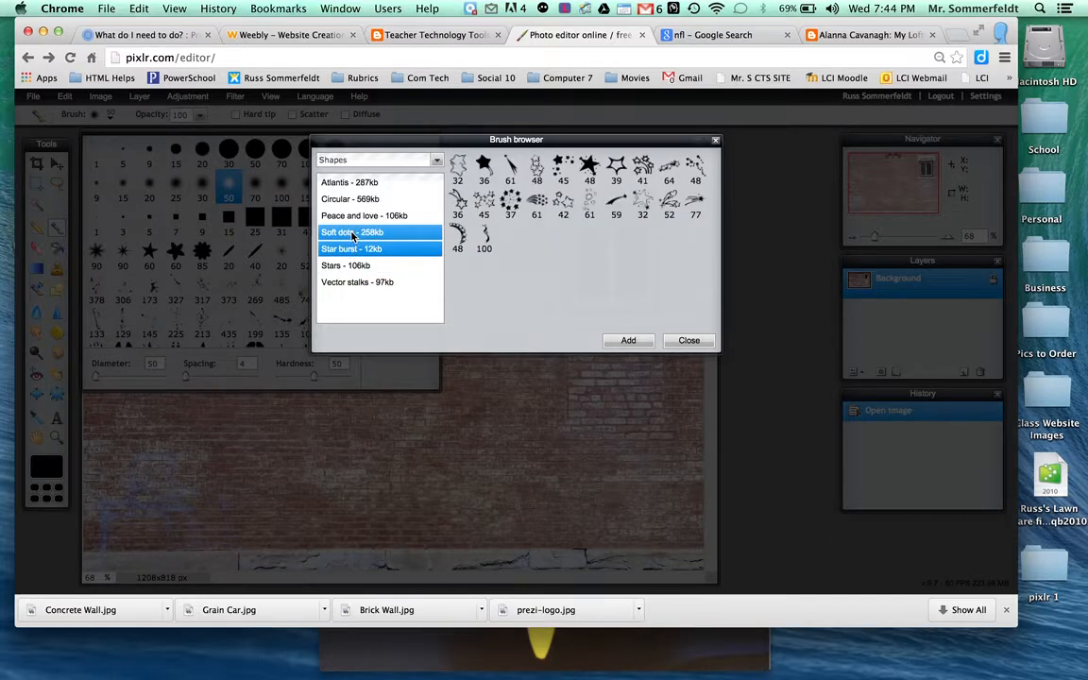
{"action": "left_click", "coordinate": [354, 236]}
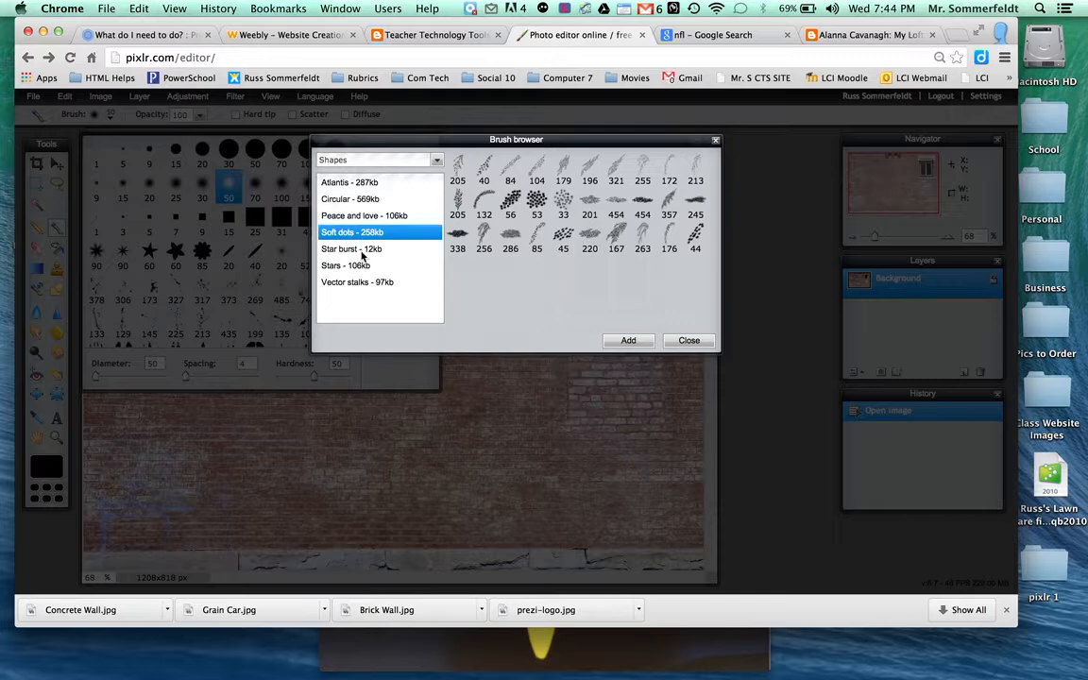
{"action": "left_click", "coordinate": [368, 267]}
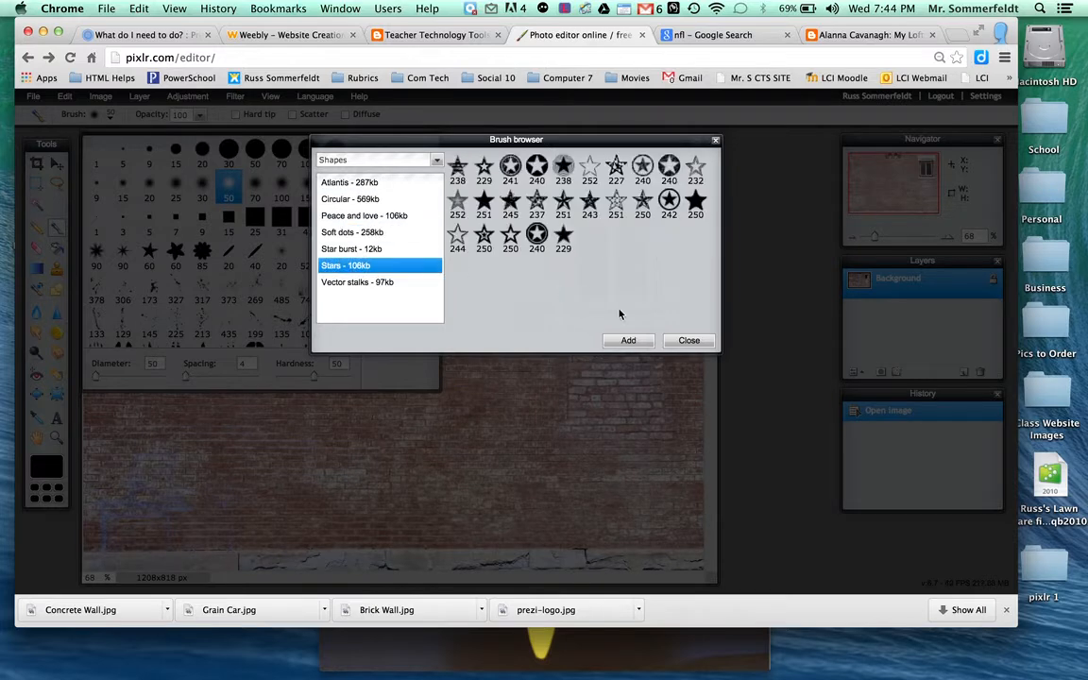
{"action": "left_click", "coordinate": [628, 340]}
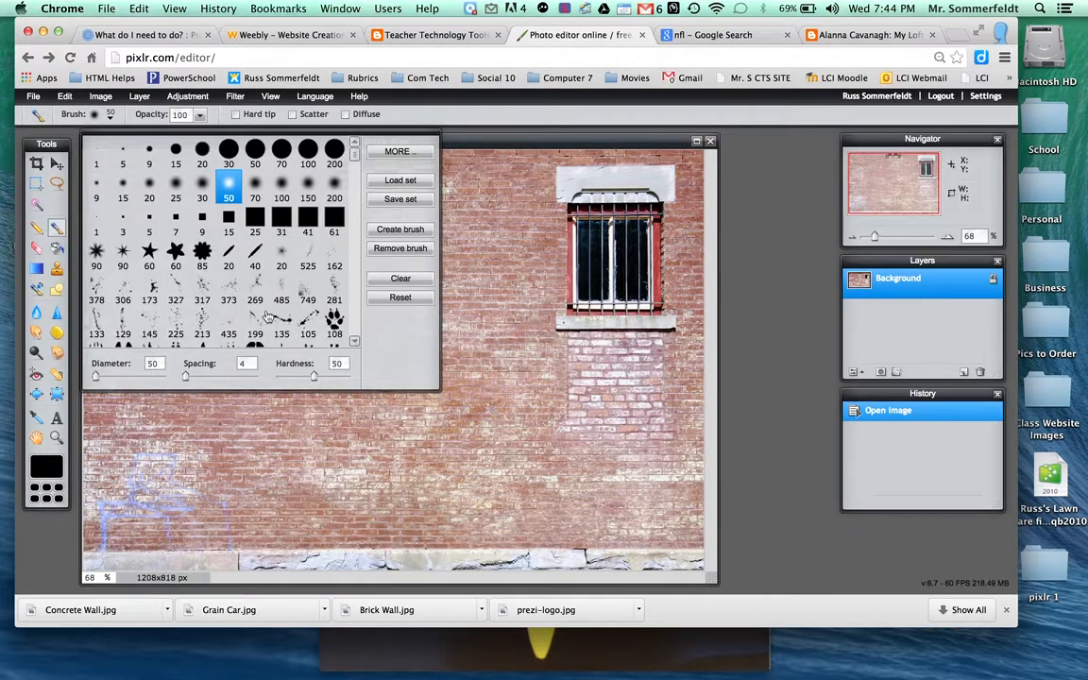
Select the scratched, striped star brush of size 238 from the newly added star brushes.
{"action": "scroll", "coordinate": [274, 274], "scroll_direction": "down", "scroll_amount": 5}
{"action": "scroll", "coordinate": [292, 288], "scroll_direction": "down", "scroll_amount": 3}
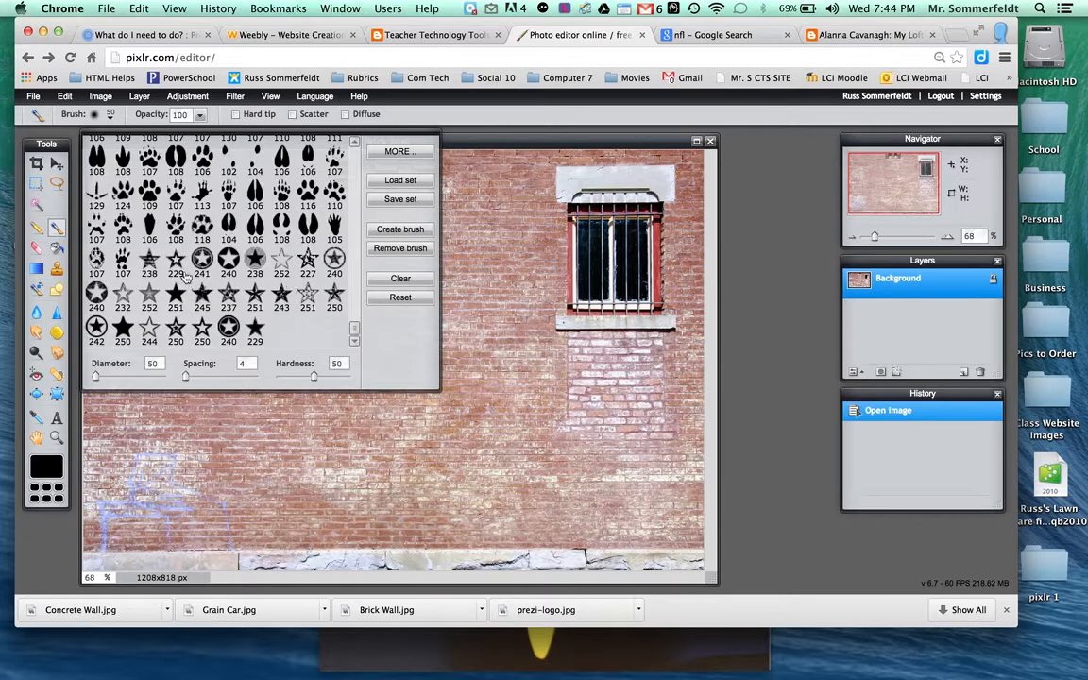
{"action": "left_click", "coordinate": [150, 260]}
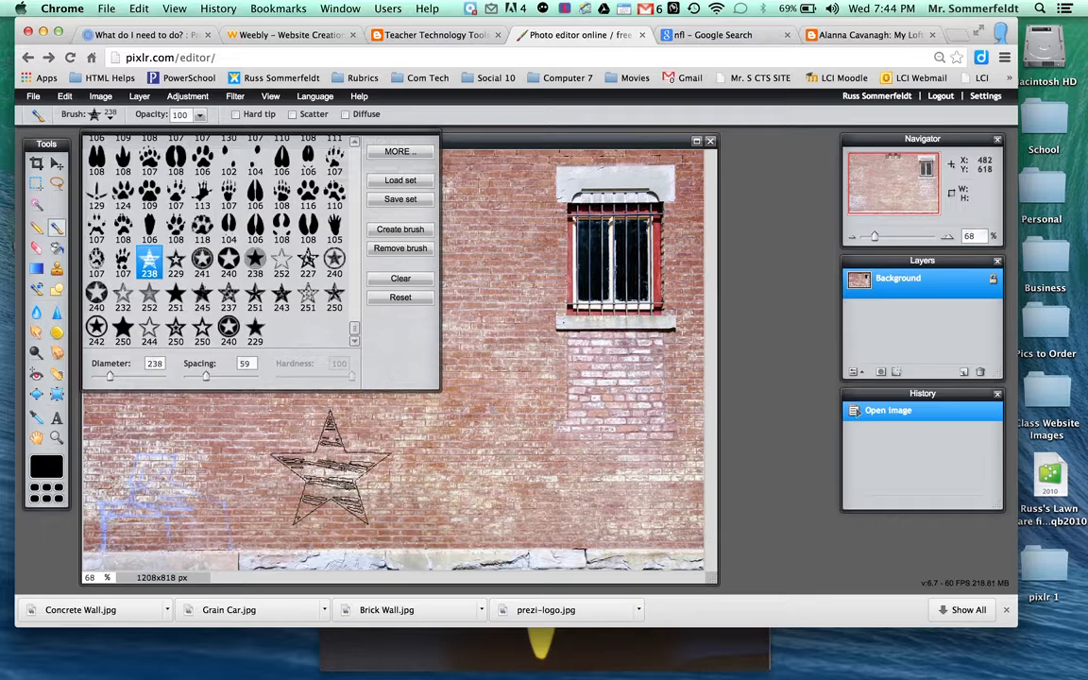
Try stamping two black stars directly on the wall's Background layer, and undo both brush strokes.
{"action": "left_click", "coordinate": [329, 467]}
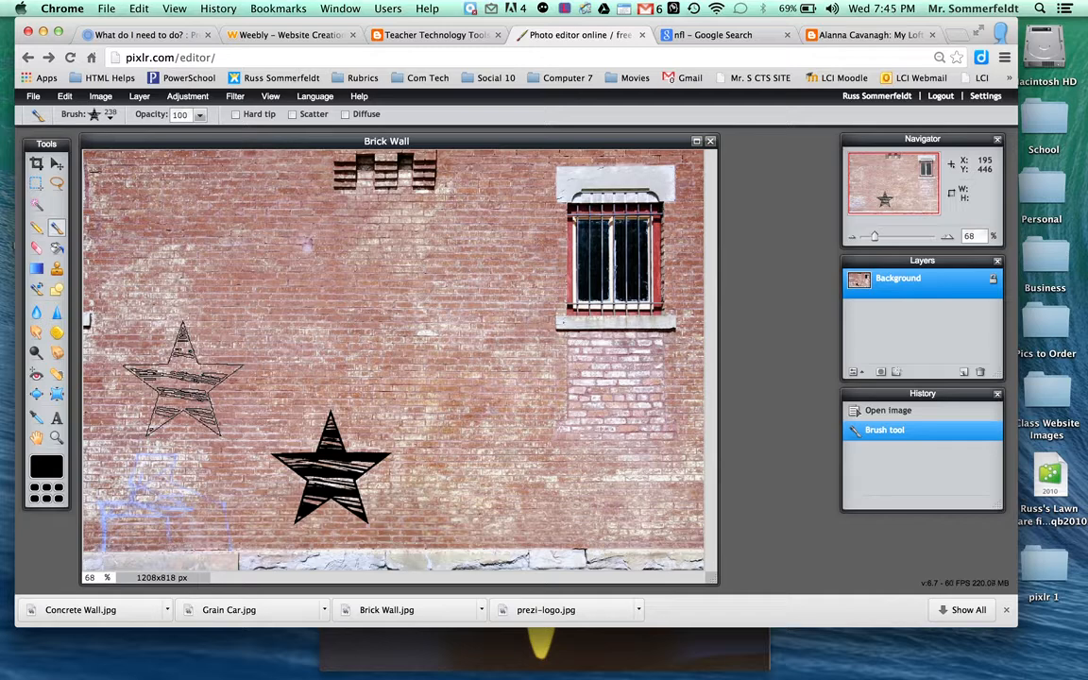
{"action": "left_click", "coordinate": [182, 378]}
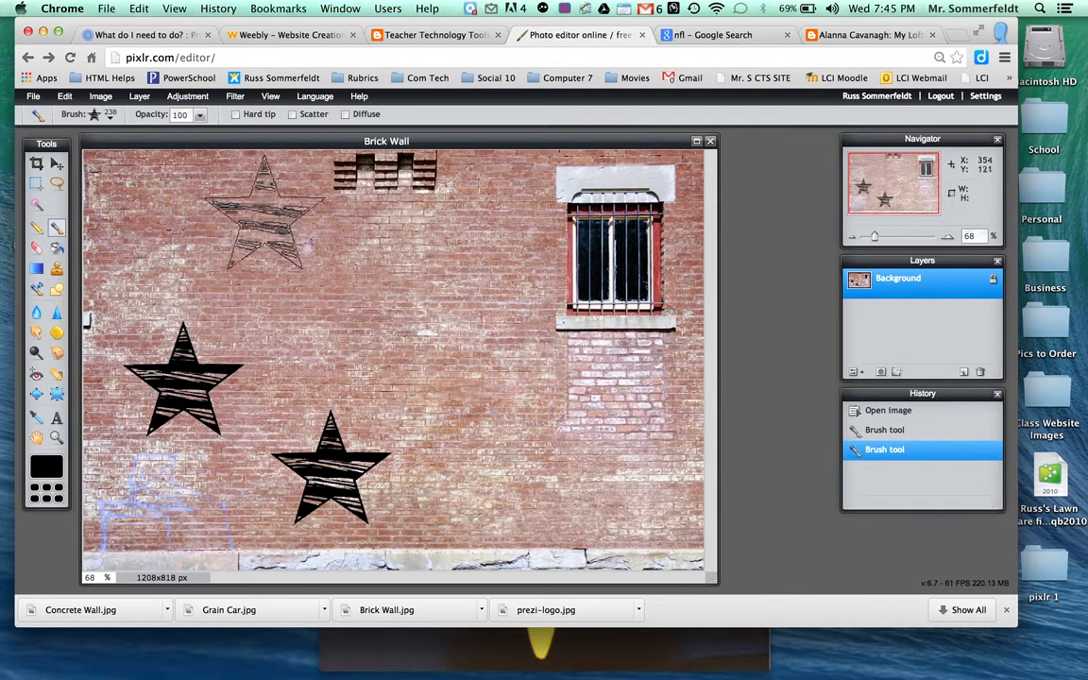
{"action": "left_click", "coordinate": [64, 96]}
{"action": "left_click", "coordinate": [68, 114]}
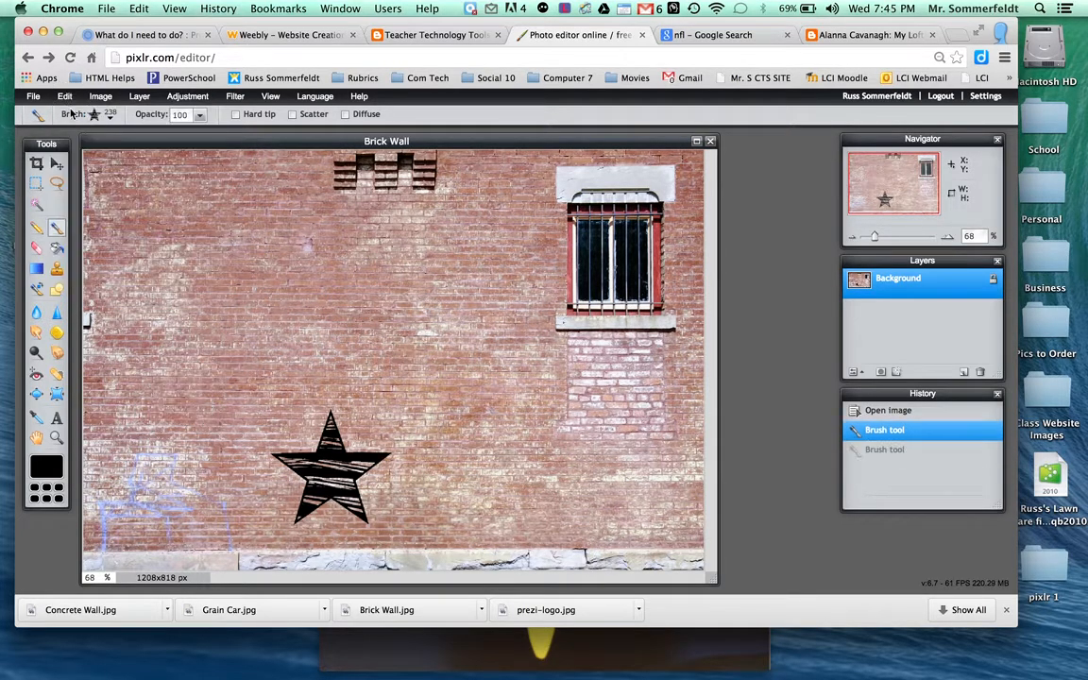
{"action": "left_click", "coordinate": [66, 96]}
{"action": "left_click", "coordinate": [68, 114]}
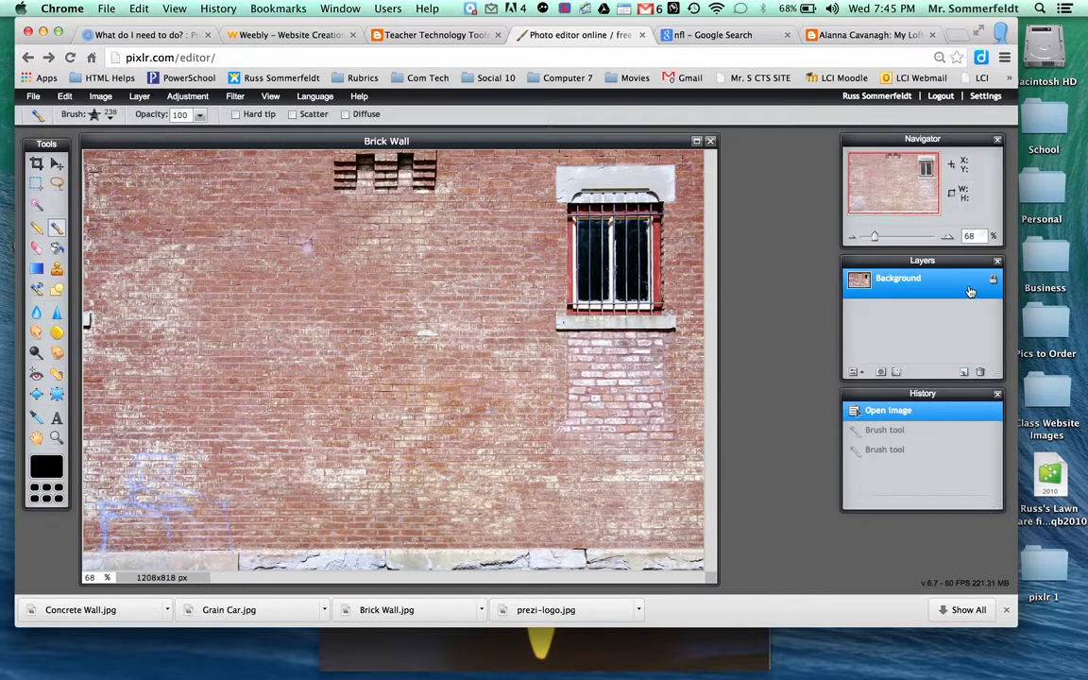
Add a new layer above the Background and name it Stars.
{"action": "left_click", "coordinate": [964, 373]}
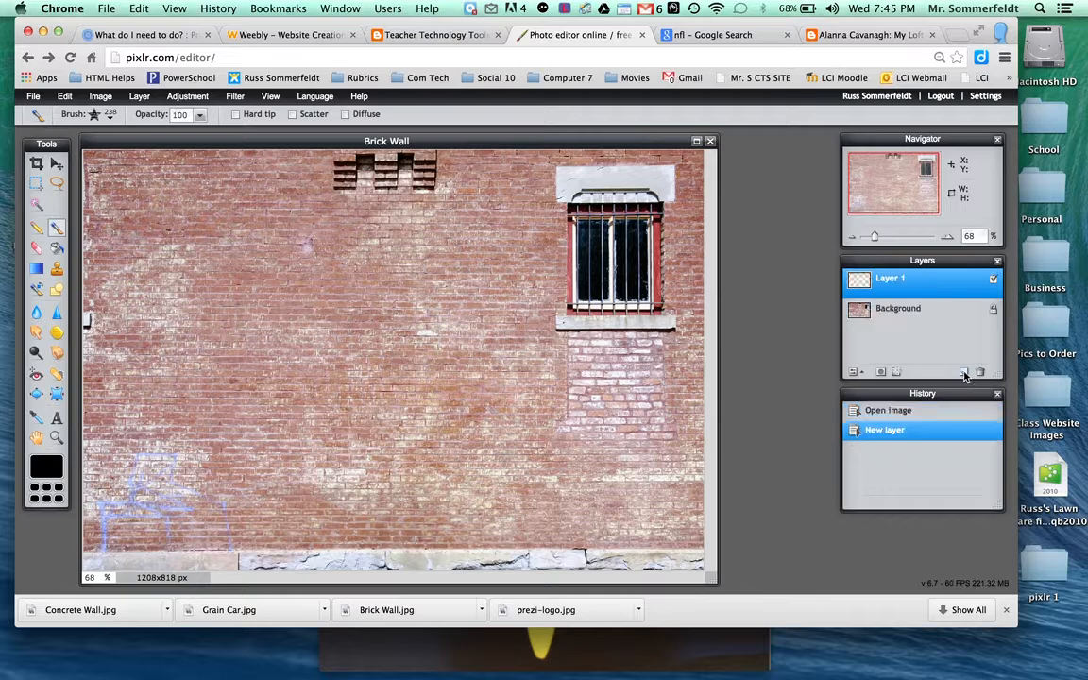
{"action": "double_click", "coordinate": [888, 279]}
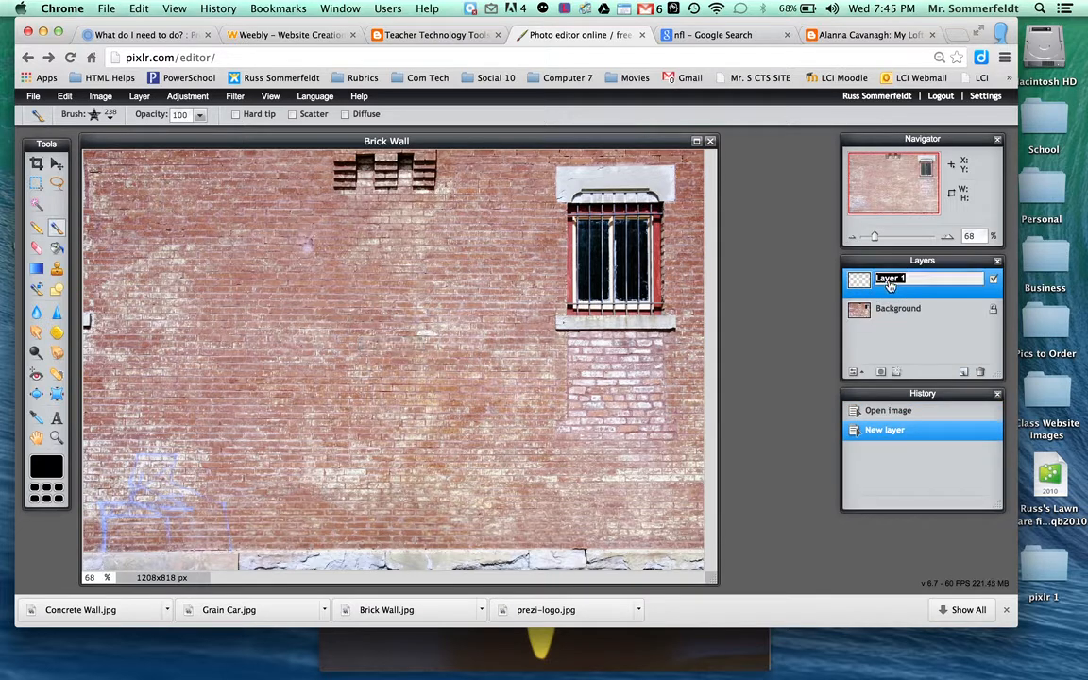
{"action": "type", "text": "Stars"}
{"action": "key", "text": "Return"}
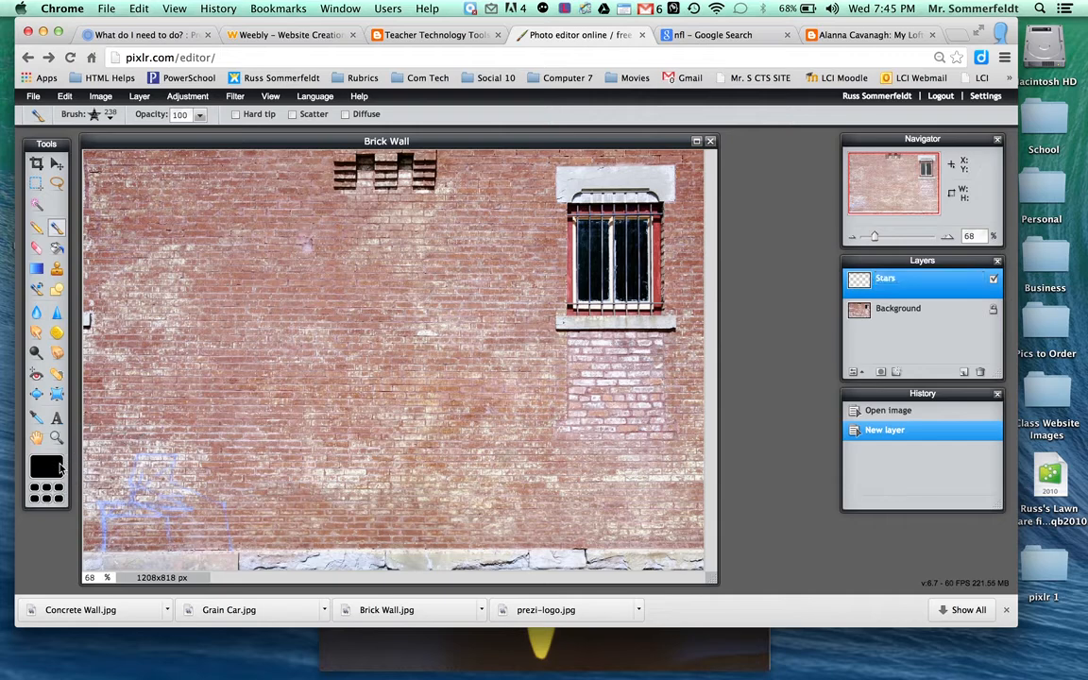
Set the paint color to dark reddish brown #634141 and stamp two stars on the Stars layer, one beneath the window.
{"action": "left_click", "coordinate": [59, 470]}
{"action": "left_click", "coordinate": [416, 272]}
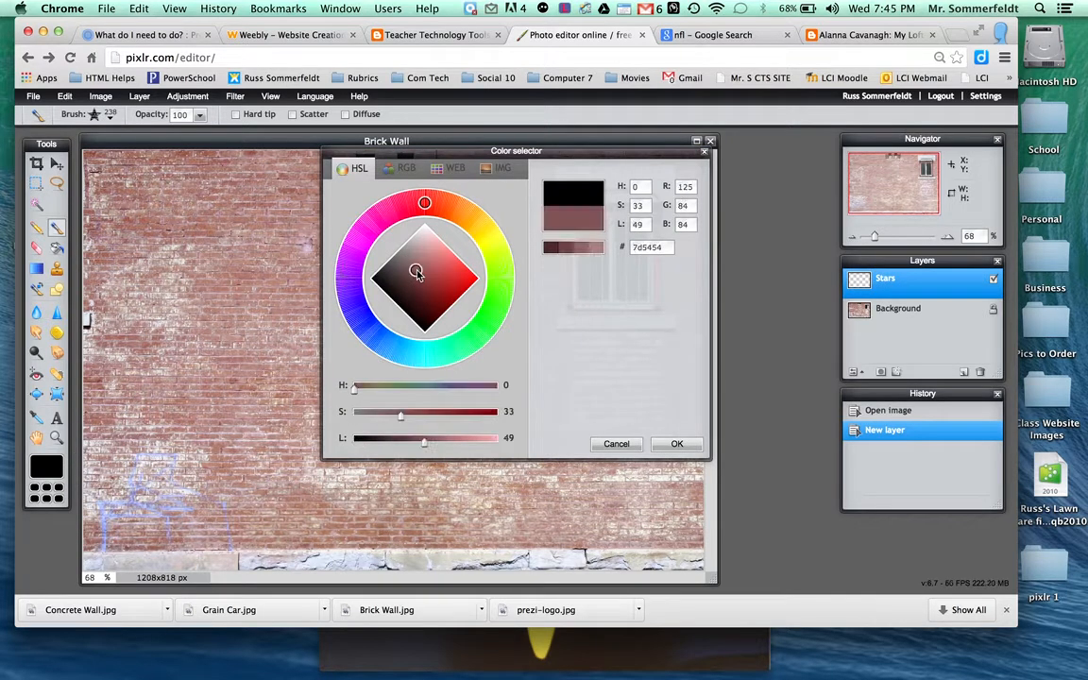
{"action": "left_click_drag", "start_coordinate": [417, 273], "coordinate": [412, 270]}
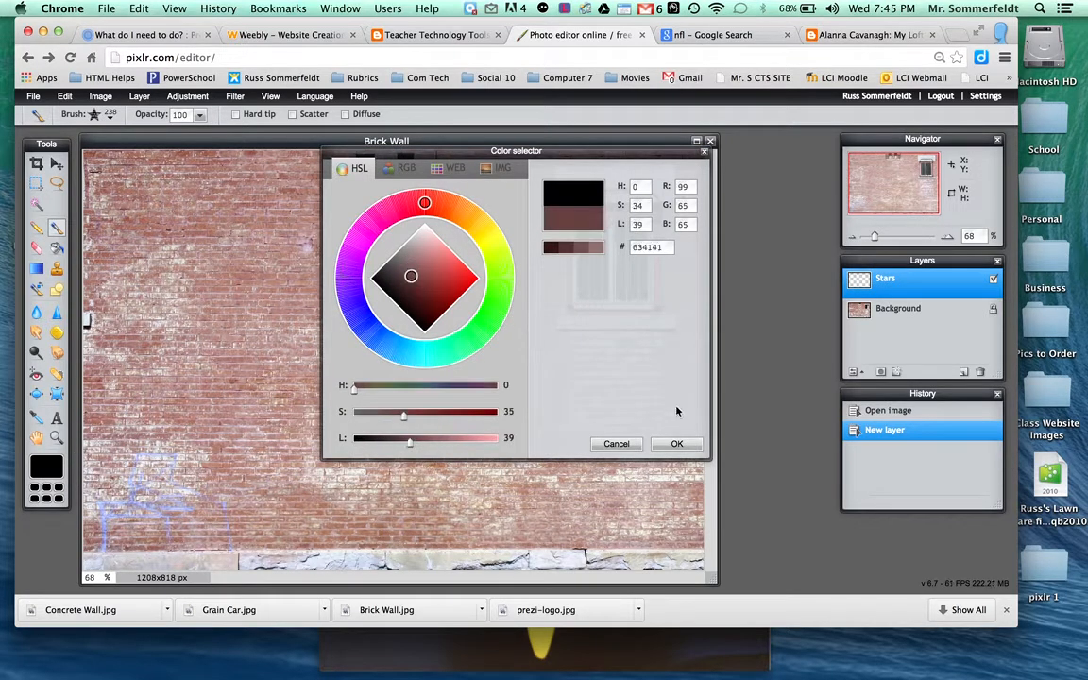
{"action": "left_click", "coordinate": [677, 444]}
{"action": "left_click", "coordinate": [224, 388]}
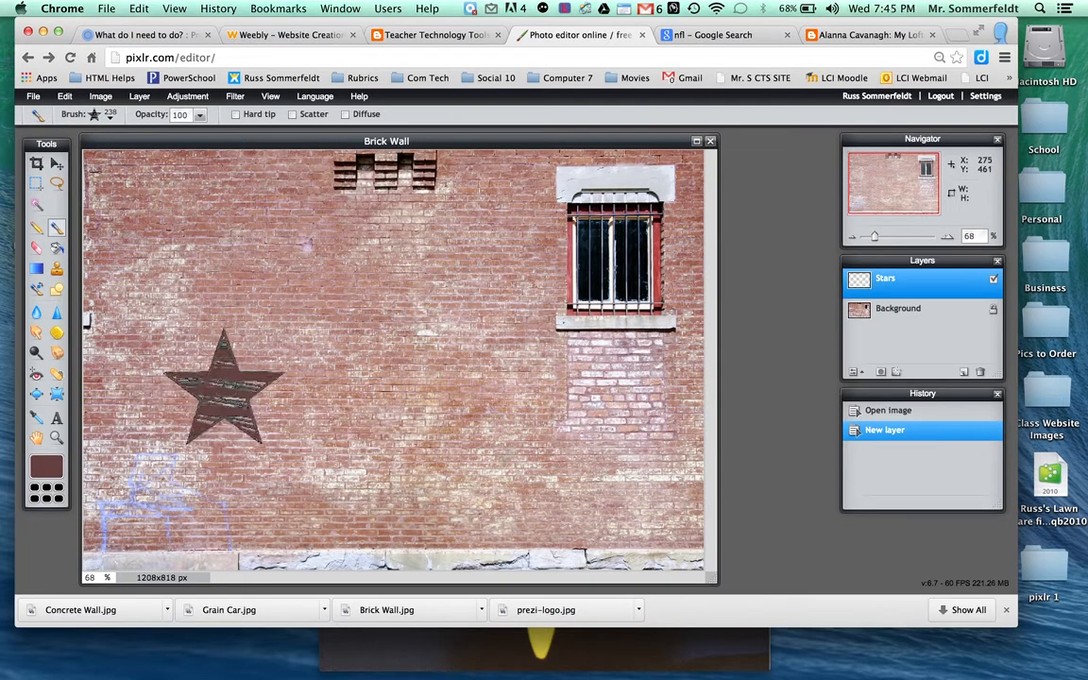
{"action": "left_click", "coordinate": [578, 450]}
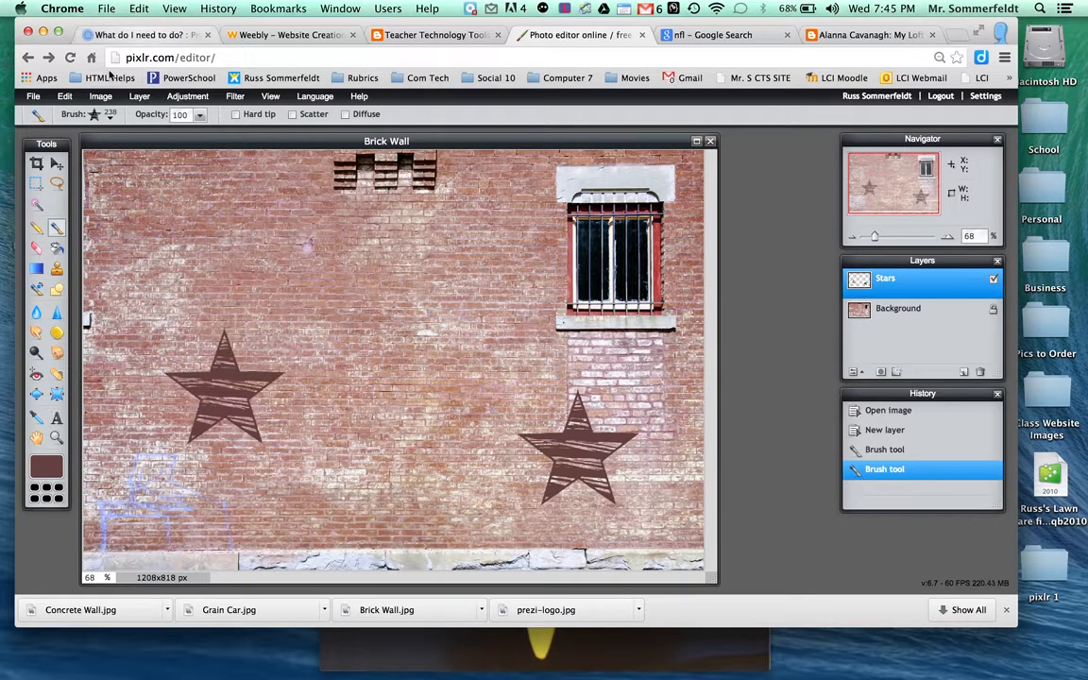
Select the diagonal splatter brush of size 105 from the available brushes.
{"action": "left_click", "coordinate": [95, 115]}
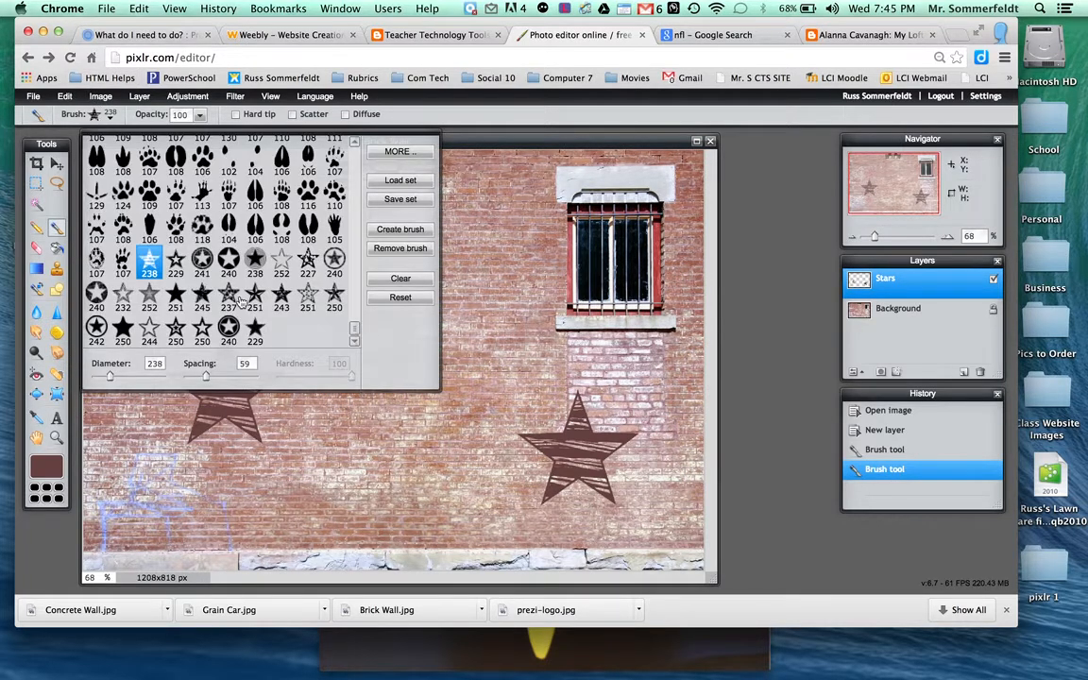
{"action": "scroll", "coordinate": [351, 308], "scroll_direction": "up", "scroll_amount": 3}
{"action": "left_click_drag", "start_coordinate": [351, 308], "coordinate": [357, 170]}
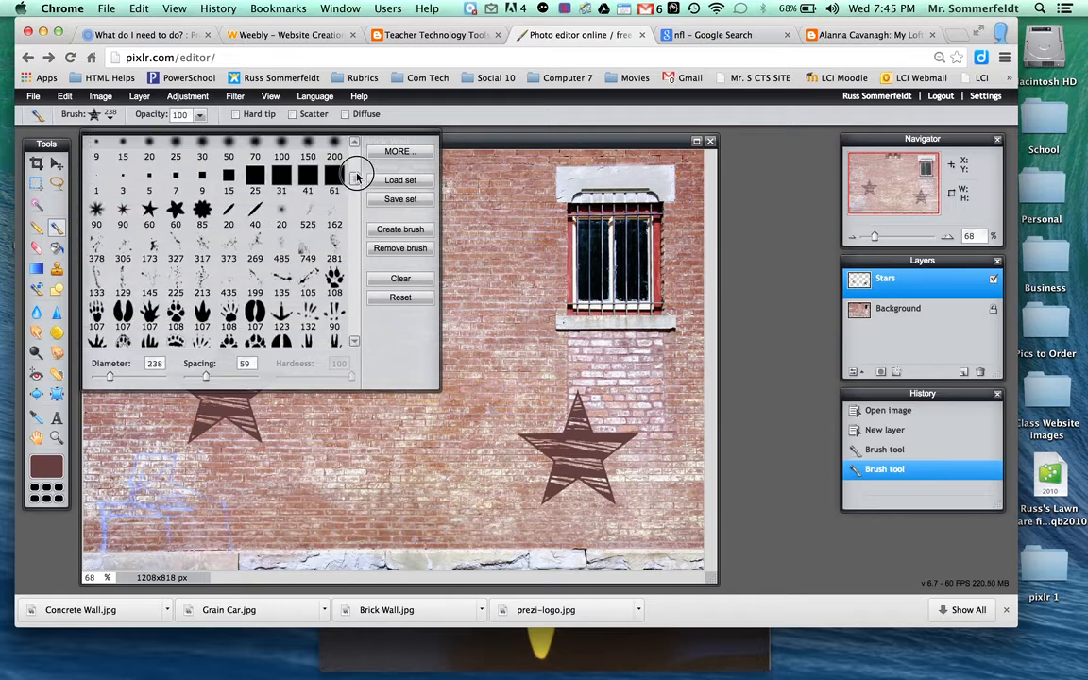
{"action": "left_click", "coordinate": [307, 280]}
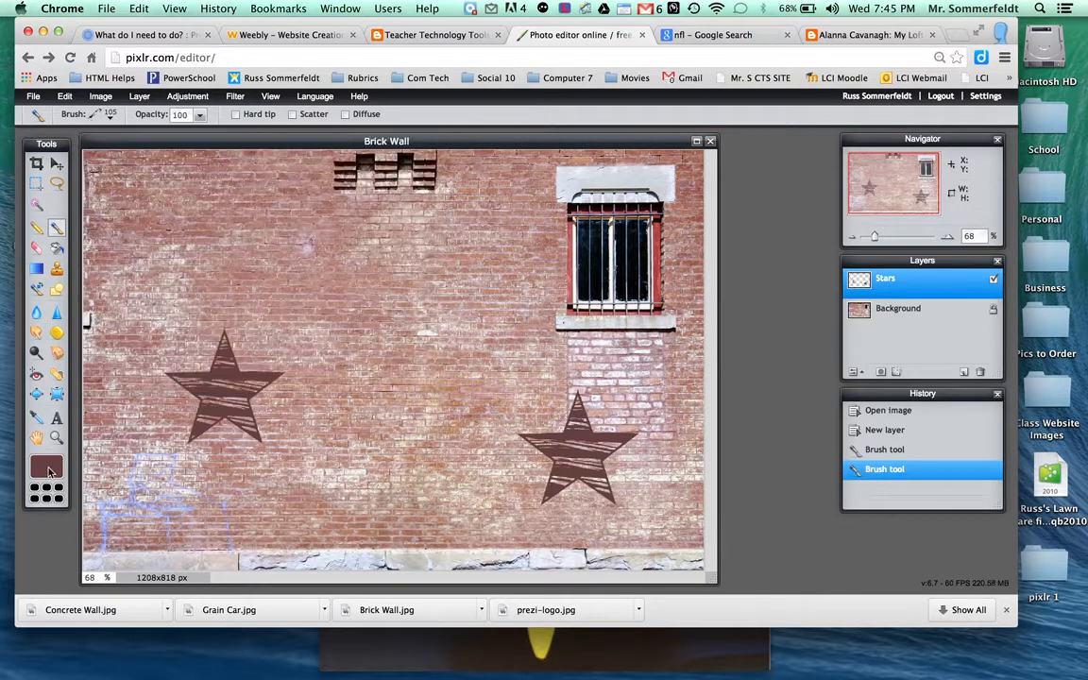
Change the paint color to a bright, saturated green with a hue of about 128.
{"action": "left_click", "coordinate": [49, 468]}
{"action": "left_click", "coordinate": [496, 298]}
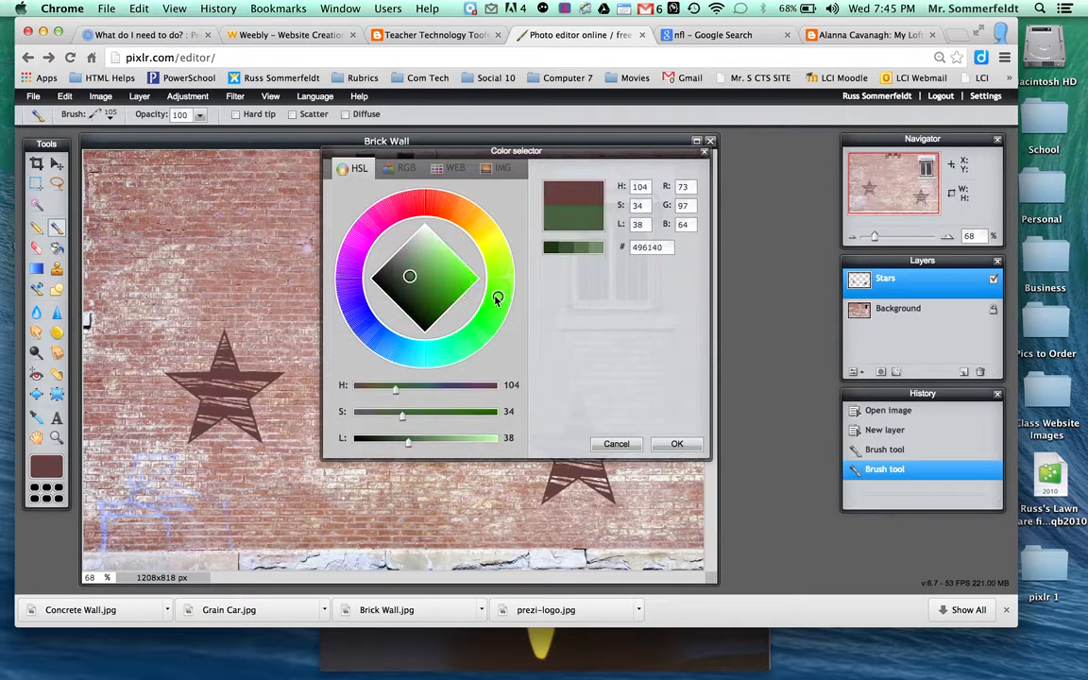
{"action": "left_click", "coordinate": [483, 325]}
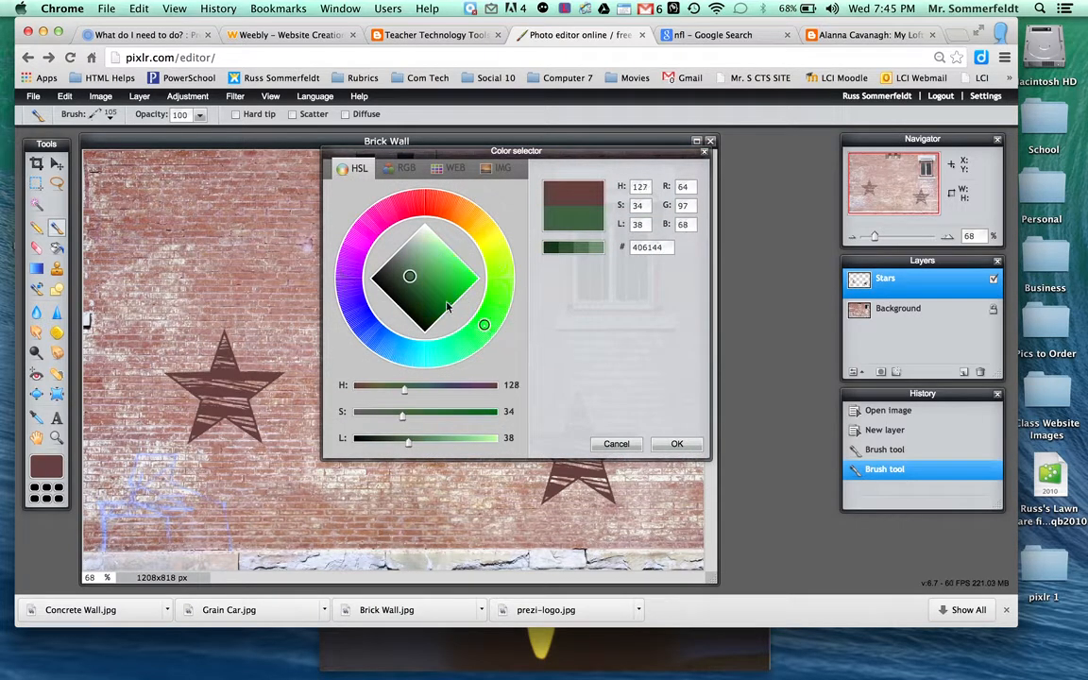
{"action": "left_click", "coordinate": [469, 279]}
{"action": "left_click", "coordinate": [677, 444]}
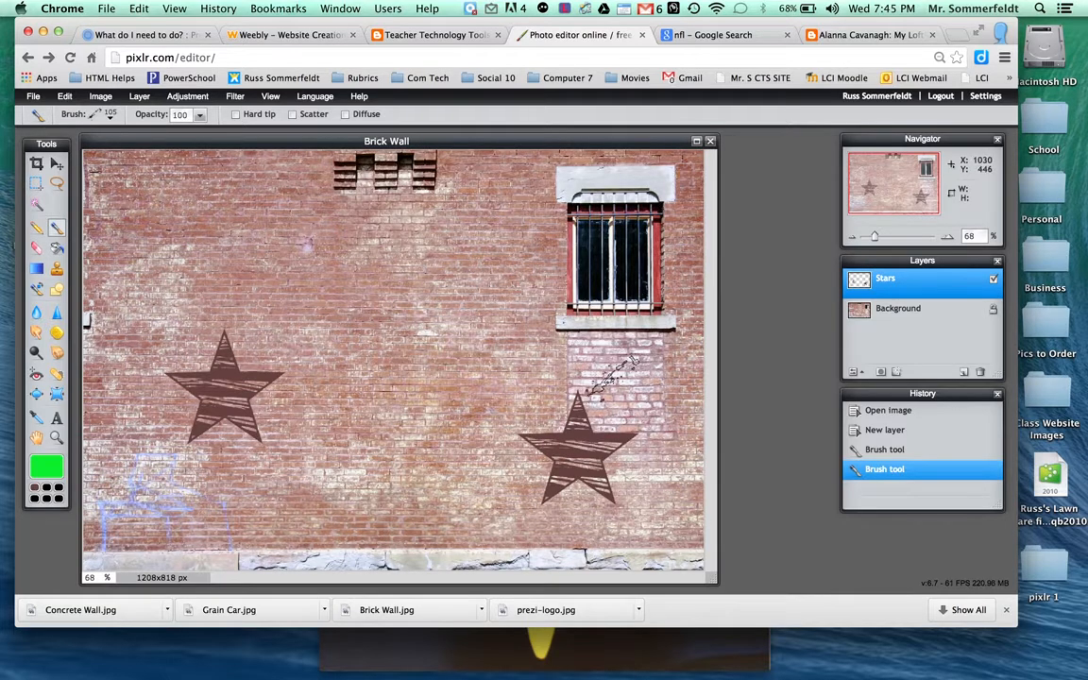
Stamp bright green splatters above and beside both stars, mainly around their upper points and right-hand edges.
{"action": "left_click", "coordinate": [614, 375]}
{"action": "left_click", "coordinate": [649, 444]}
{"action": "left_click", "coordinate": [539, 403]}
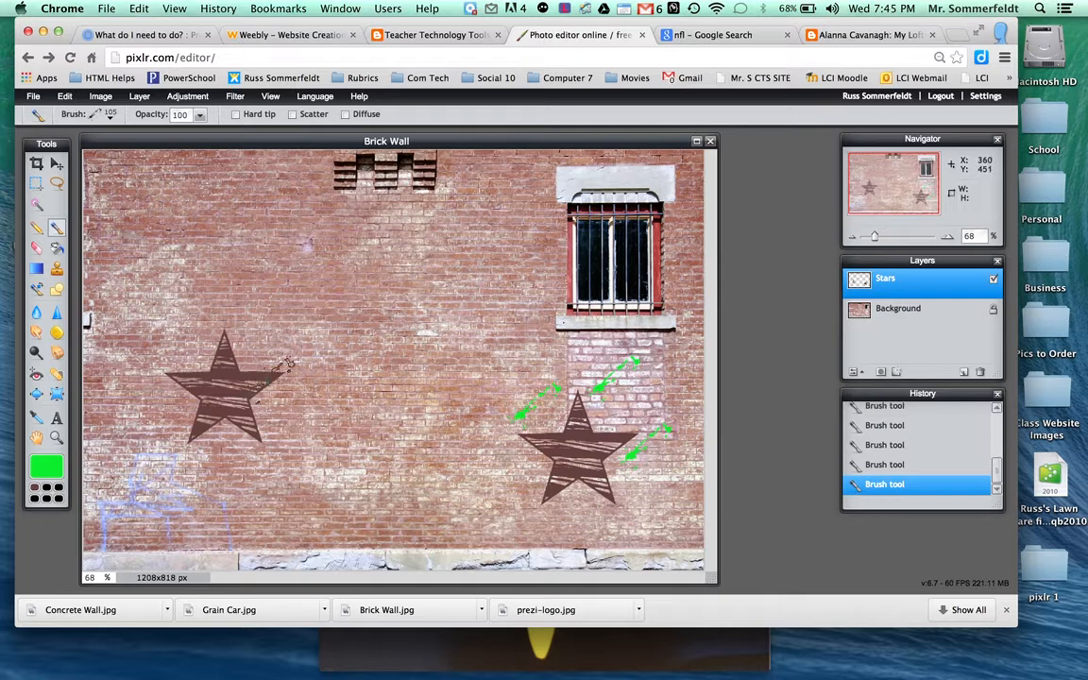
{"action": "left_click", "coordinate": [291, 409]}
{"action": "left_click", "coordinate": [280, 340]}
{"action": "left_click", "coordinate": [212, 326]}
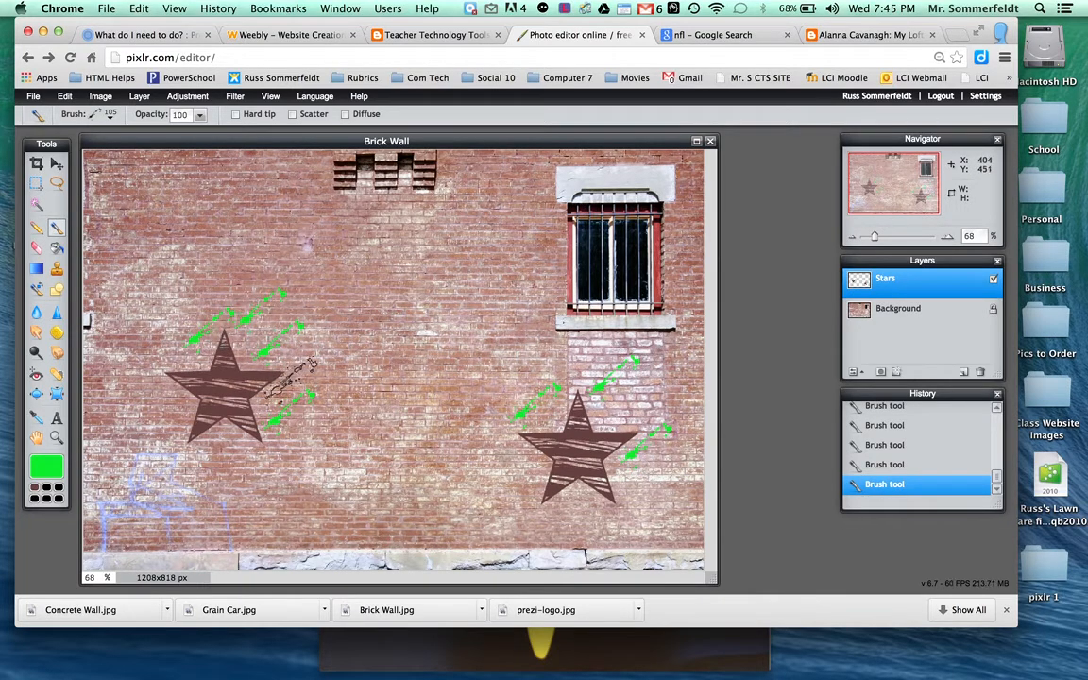
{"action": "left_click", "coordinate": [320, 357]}
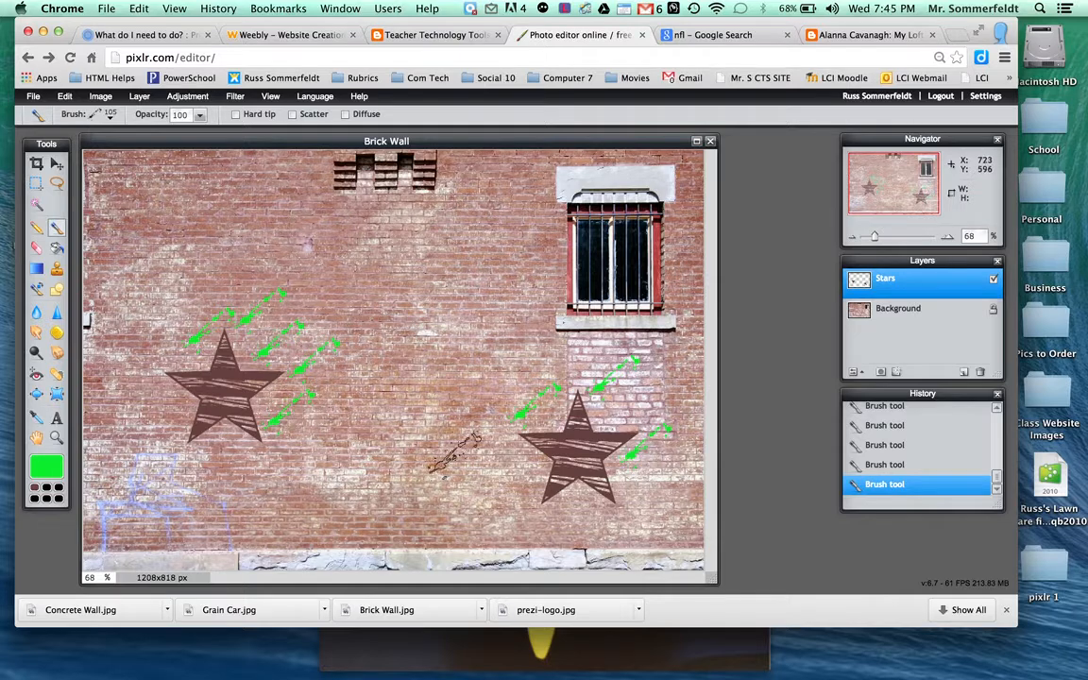
{"action": "left_click", "coordinate": [625, 400]}
{"action": "left_click", "coordinate": [663, 477]}
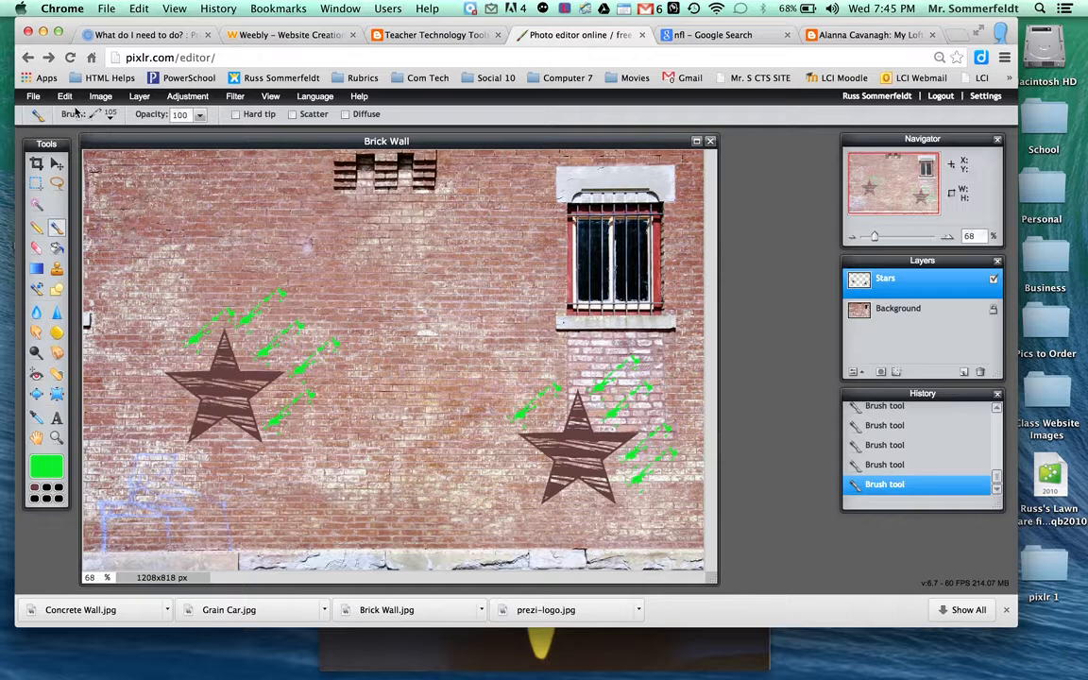
Switch to the Pencil tool with the Ink type and a size of 5.
{"action": "left_click", "coordinate": [57, 419]}
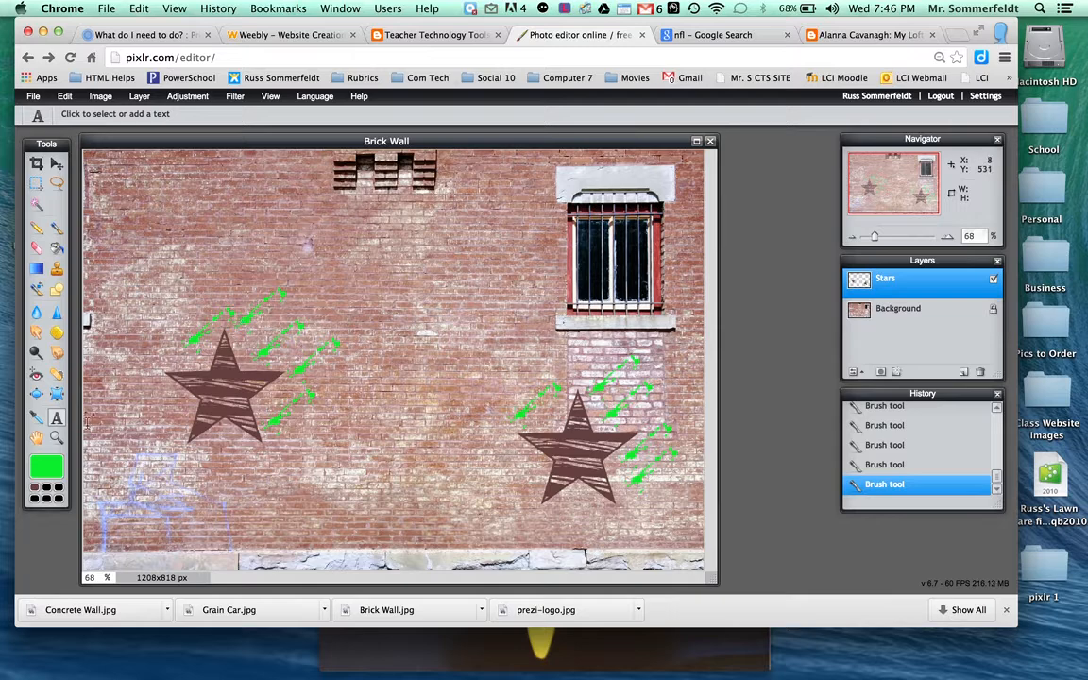
{"action": "left_click", "coordinate": [36, 228]}
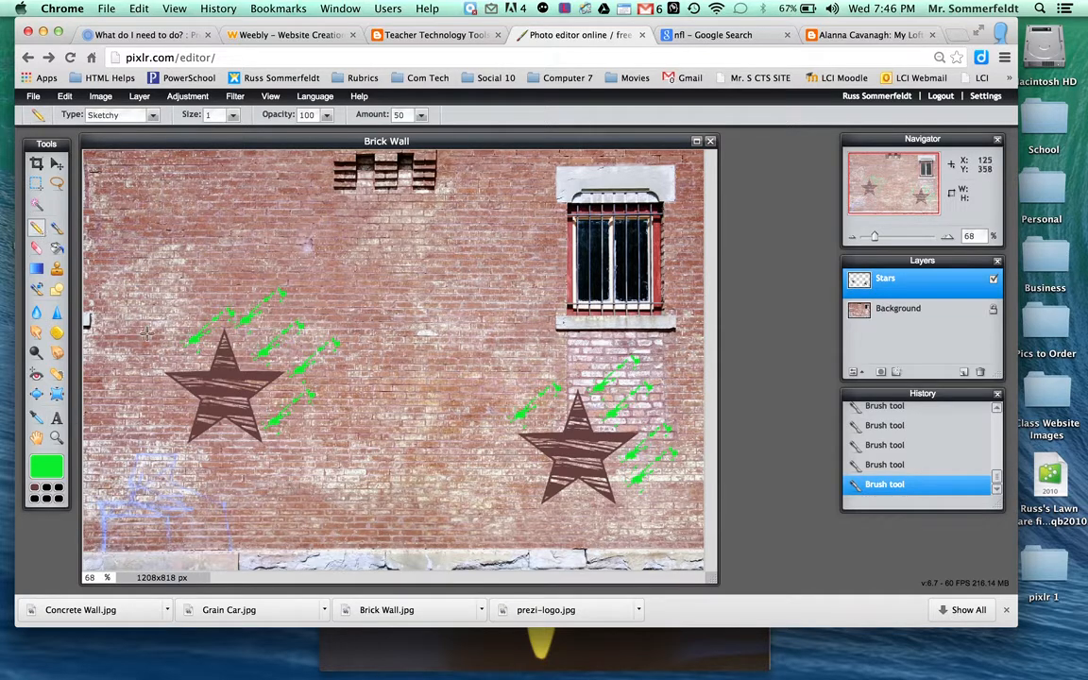
{"action": "left_click", "coordinate": [152, 116]}
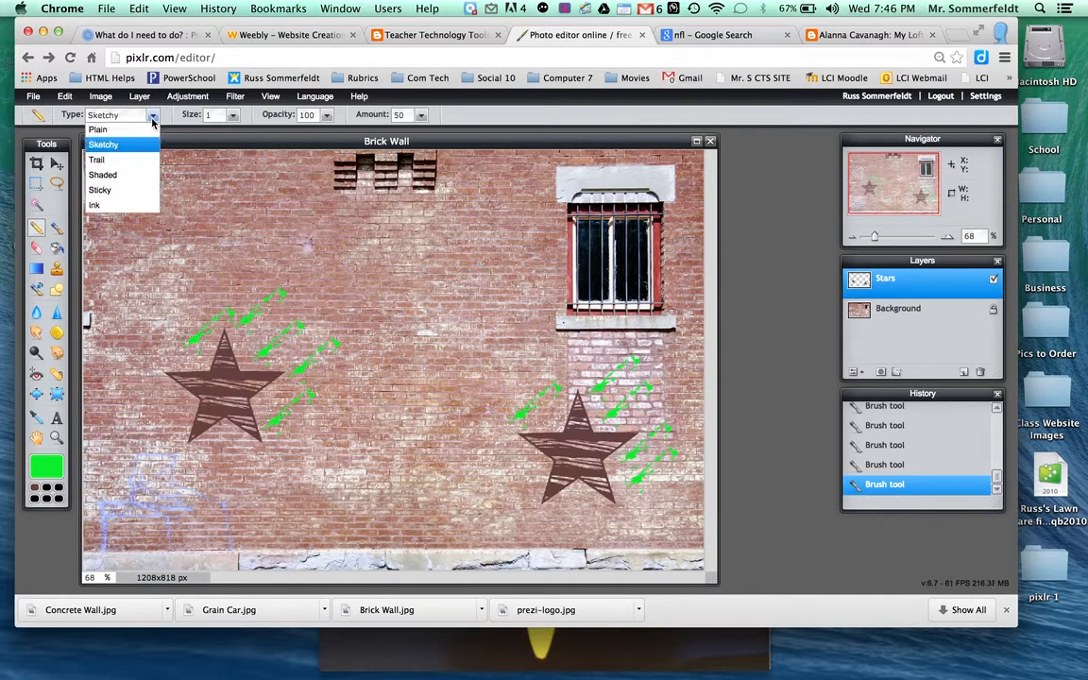
{"action": "left_click", "coordinate": [116, 205]}
{"action": "left_click", "coordinate": [232, 115]}
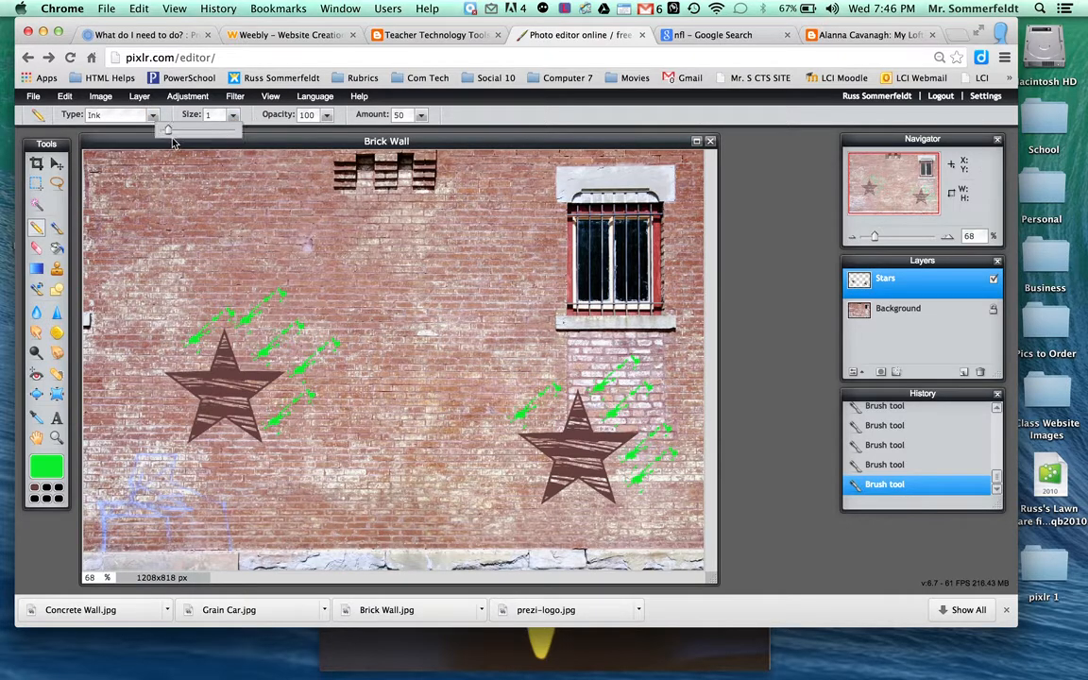
{"action": "left_click_drag", "start_coordinate": [168, 130], "coordinate": [190, 130]}
Set the paint color to magenta #e617ca.
{"action": "left_click", "coordinate": [46, 466]}
{"action": "left_click", "coordinate": [383, 213]}
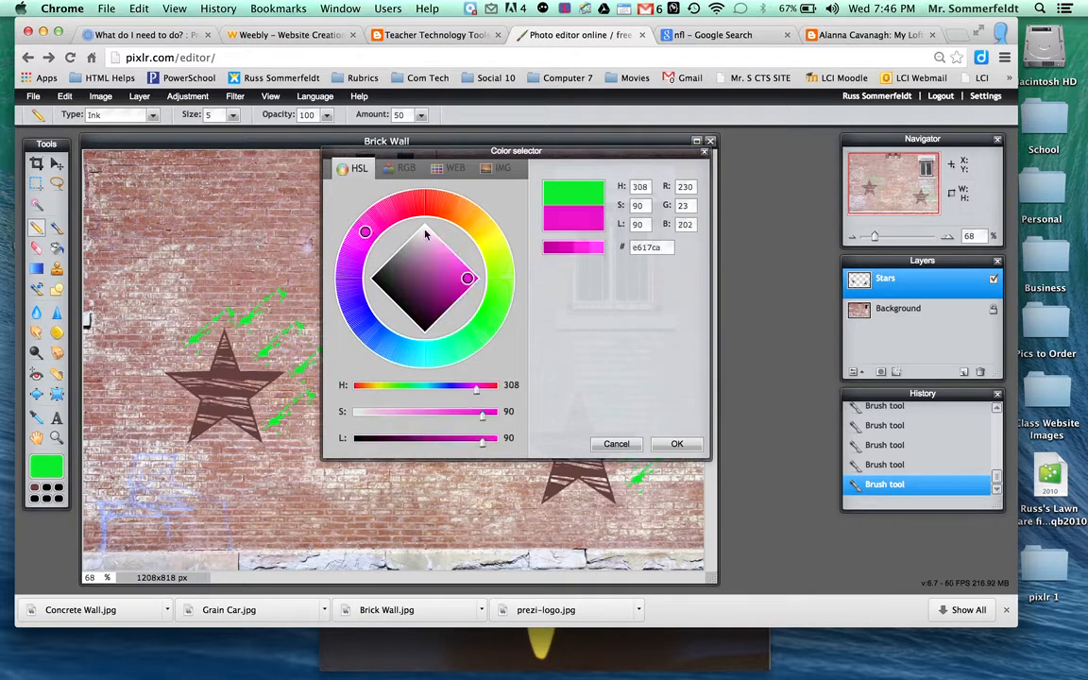
{"action": "left_click", "coordinate": [676, 443]}
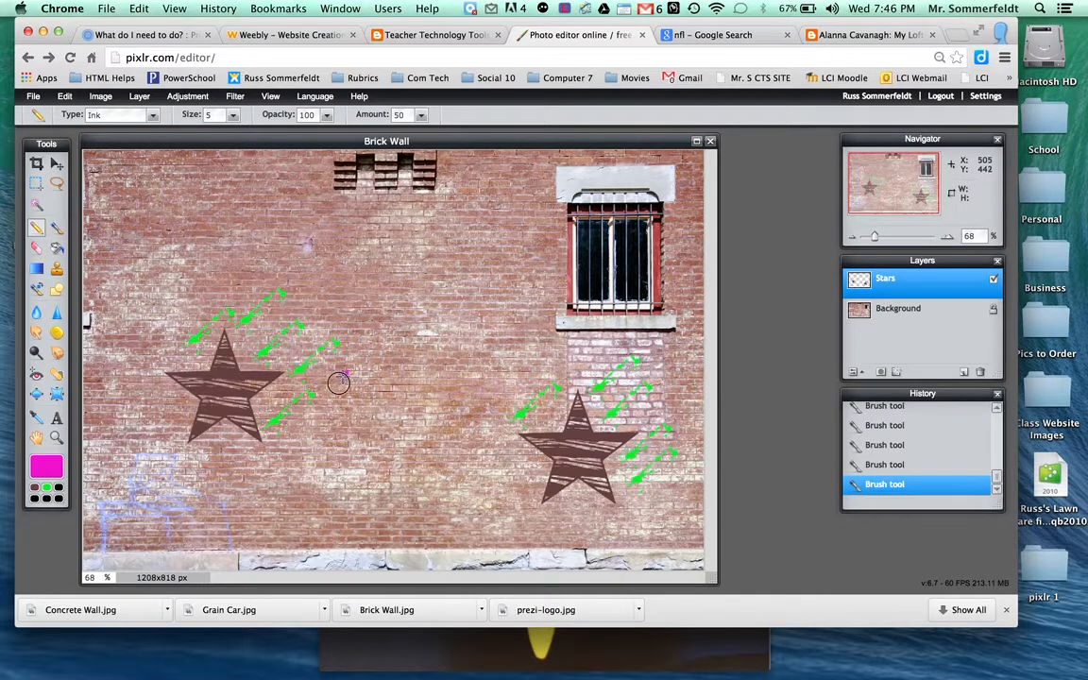
Try drawing a magenta letter O between the stars on the Stars layer, and undo the pencil stroke.
{"action": "mouse_move", "coordinate": [347, 373]}
{"action": "left_mouse_down"}
{"action": "mouse_move", "coordinate": [319, 436]}
{"action": "mouse_move", "coordinate": [328, 458]}
{"action": "mouse_move", "coordinate": [372, 460]}
{"action": "mouse_move", "coordinate": [372, 392]}
{"action": "mouse_move", "coordinate": [342, 360]}
{"action": "mouse_move", "coordinate": [328, 392]}
{"action": "left_mouse_up"}
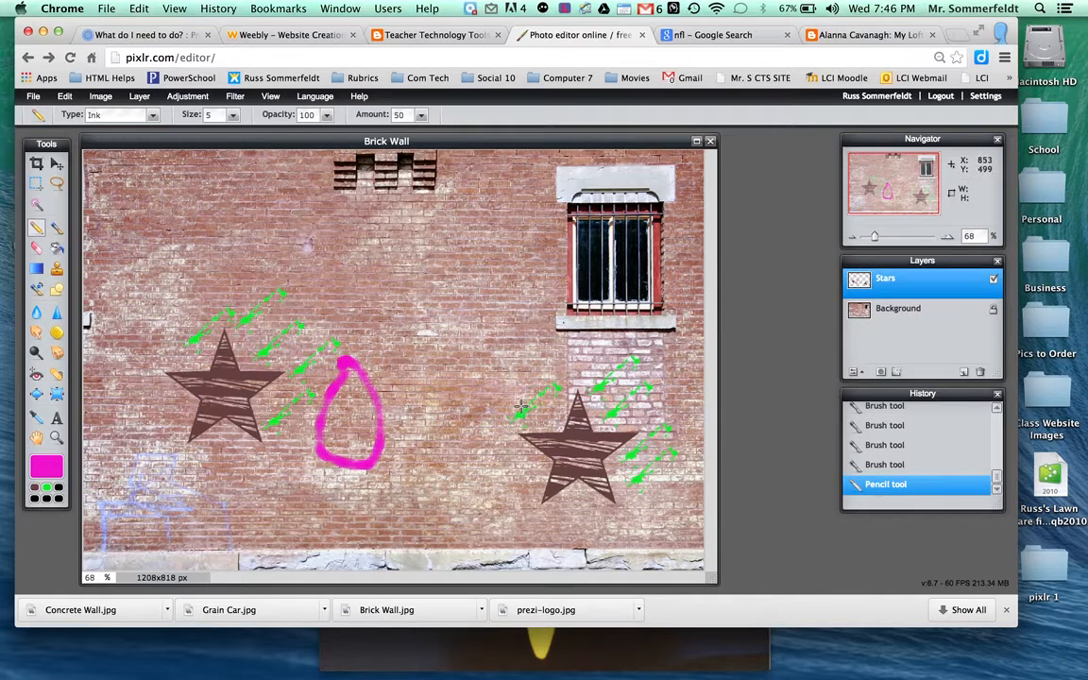
{"action": "left_click", "coordinate": [63, 97]}
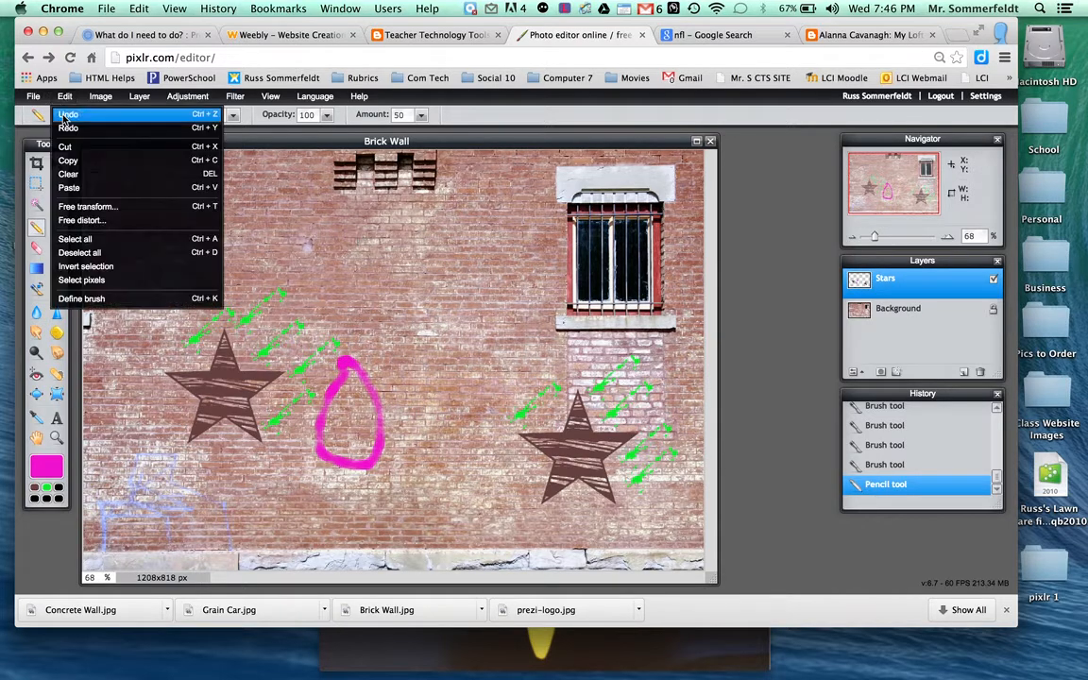
{"action": "left_click", "coordinate": [60, 111]}
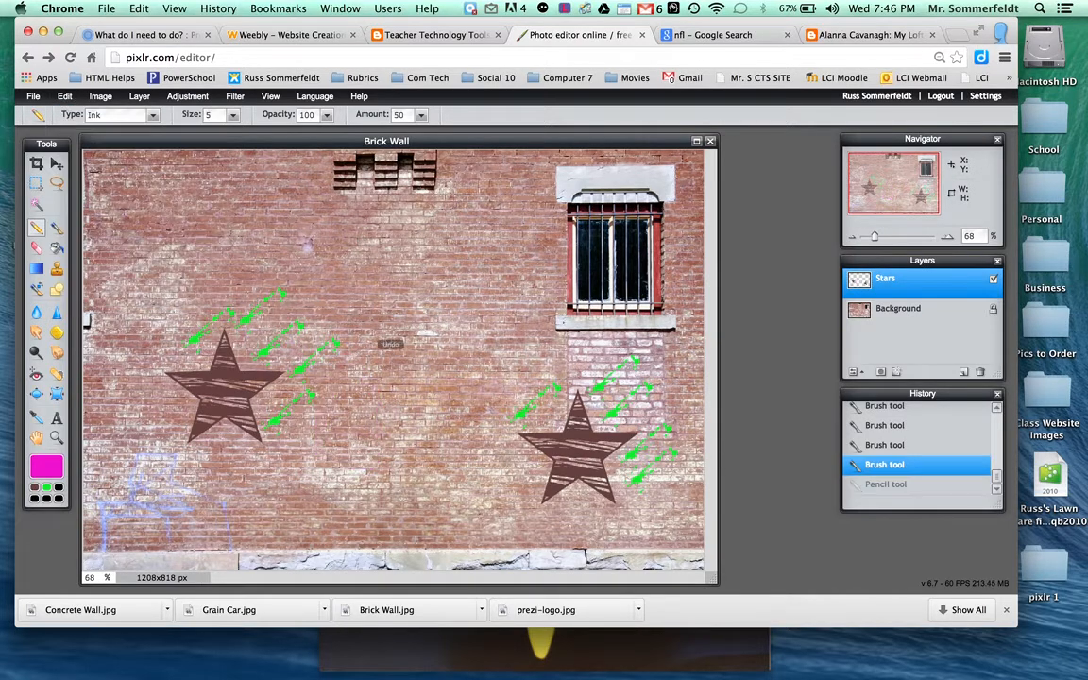
Add a new layer above the Stars layer and name it Words.
{"action": "left_click", "coordinate": [965, 372]}
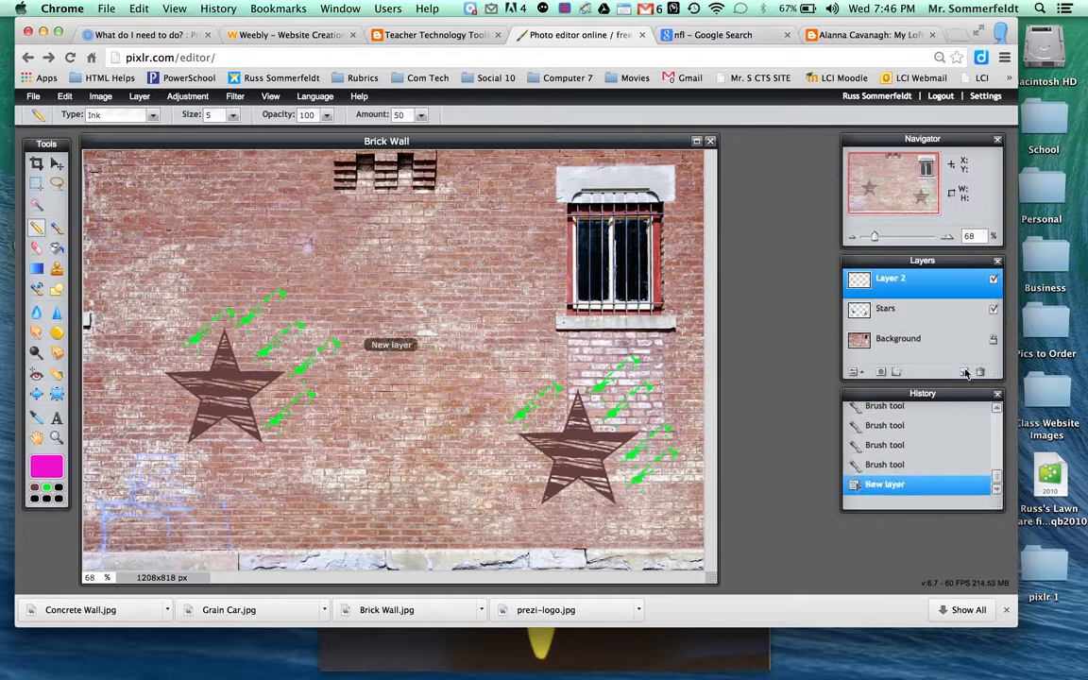
{"action": "double_click", "coordinate": [880, 280]}
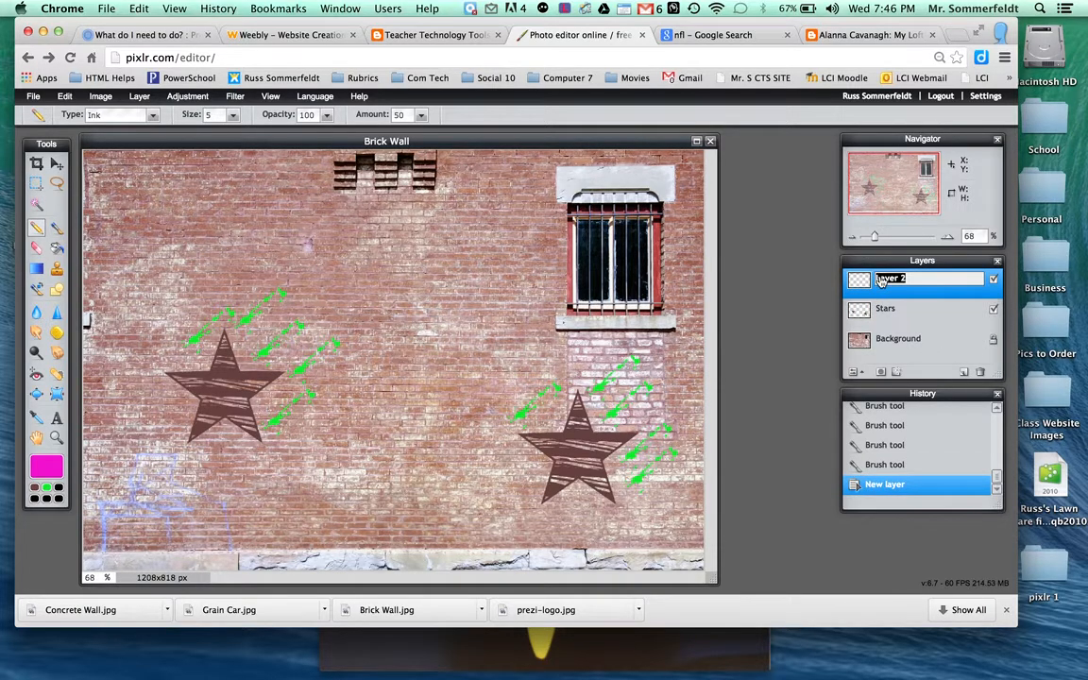
{"action": "type", "text": "T"}
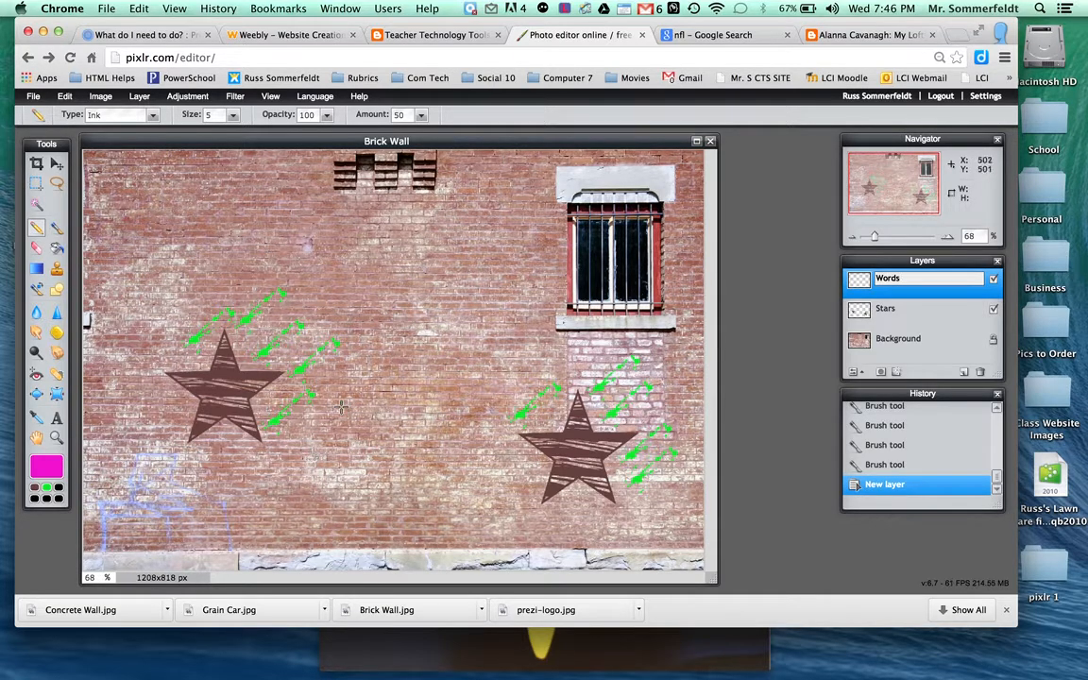
Handwrite the word Obey in magenta between the two stars on the Words layer.
{"action": "mouse_move", "coordinate": [324, 425]}
{"action": "left_mouse_down"}
{"action": "mouse_move", "coordinate": [312, 479]}
{"action": "mouse_move", "coordinate": [337, 477]}
{"action": "mouse_move", "coordinate": [346, 455]}
{"action": "mouse_move", "coordinate": [333, 381]}
{"action": "left_mouse_up"}
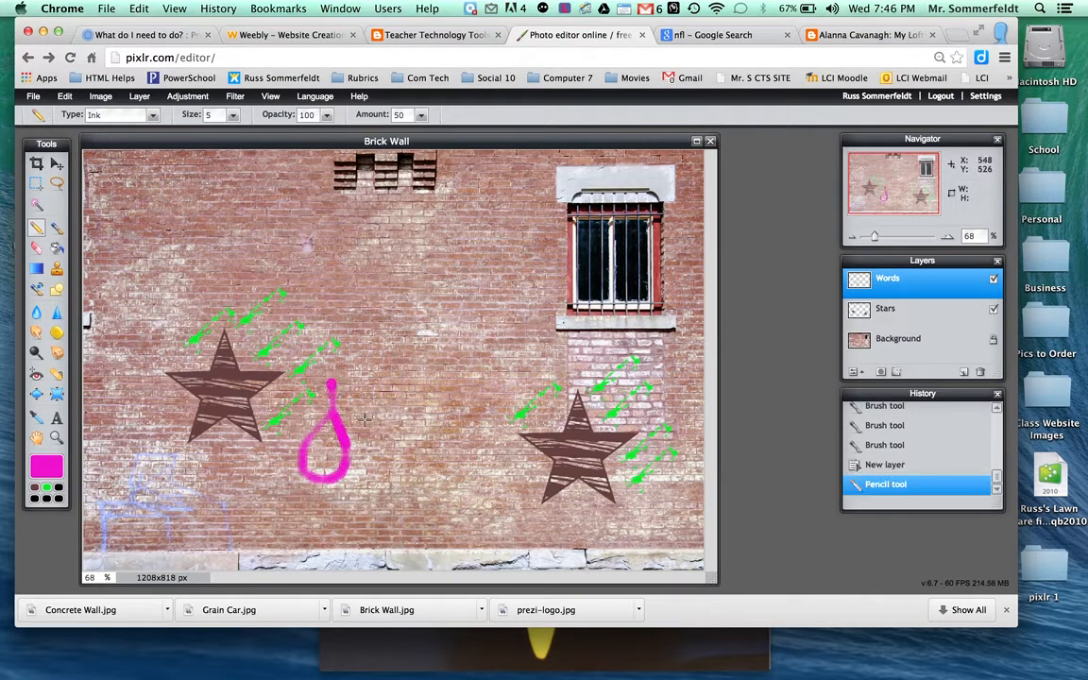
{"action": "left_click", "coordinate": [364, 464]}
{"action": "mouse_move", "coordinate": [366, 422]}
{"action": "left_mouse_down"}
{"action": "mouse_move", "coordinate": [365, 466]}
{"action": "mouse_move", "coordinate": [365, 443]}
{"action": "mouse_move", "coordinate": [390, 453]}
{"action": "mouse_move", "coordinate": [387, 474]}
{"action": "mouse_move", "coordinate": [367, 473]}
{"action": "mouse_move", "coordinate": [420, 451]}
{"action": "mouse_move", "coordinate": [405, 448]}
{"action": "mouse_move", "coordinate": [417, 474]}
{"action": "mouse_move", "coordinate": [459, 472]}
{"action": "mouse_move", "coordinate": [464, 435]}
{"action": "mouse_move", "coordinate": [465, 475]}
{"action": "mouse_move", "coordinate": [389, 532]}
{"action": "left_mouse_up"}
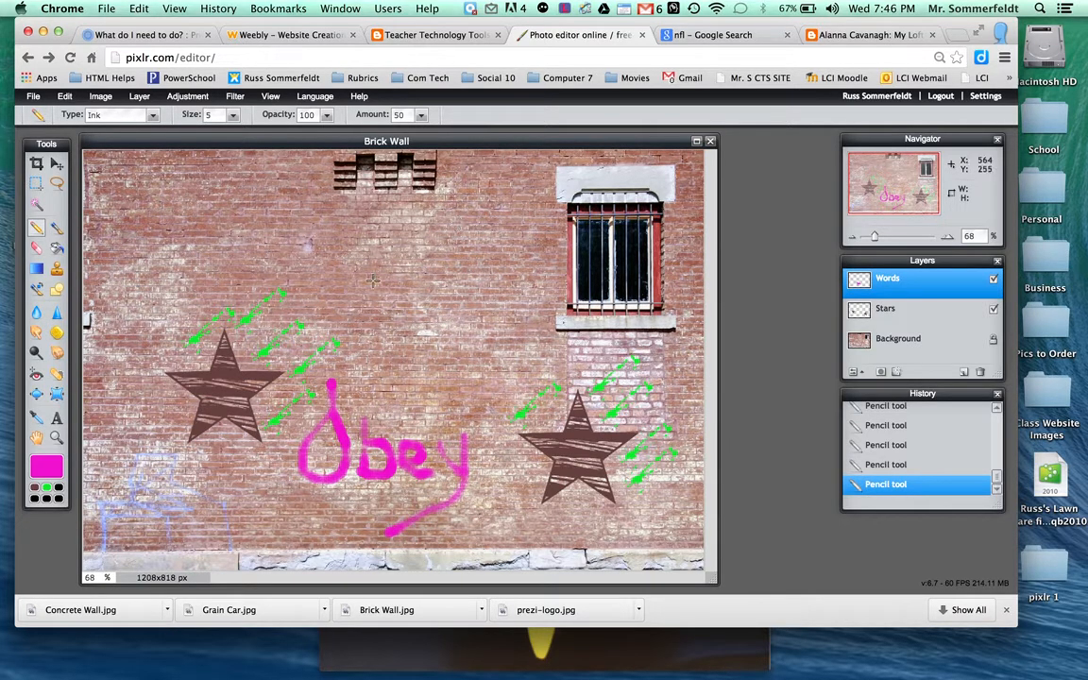
Add the Charcoal set from the Artistic category to the Brush tool's brushes and select its rough brush of size 108.
{"action": "left_click", "coordinate": [55, 229]}
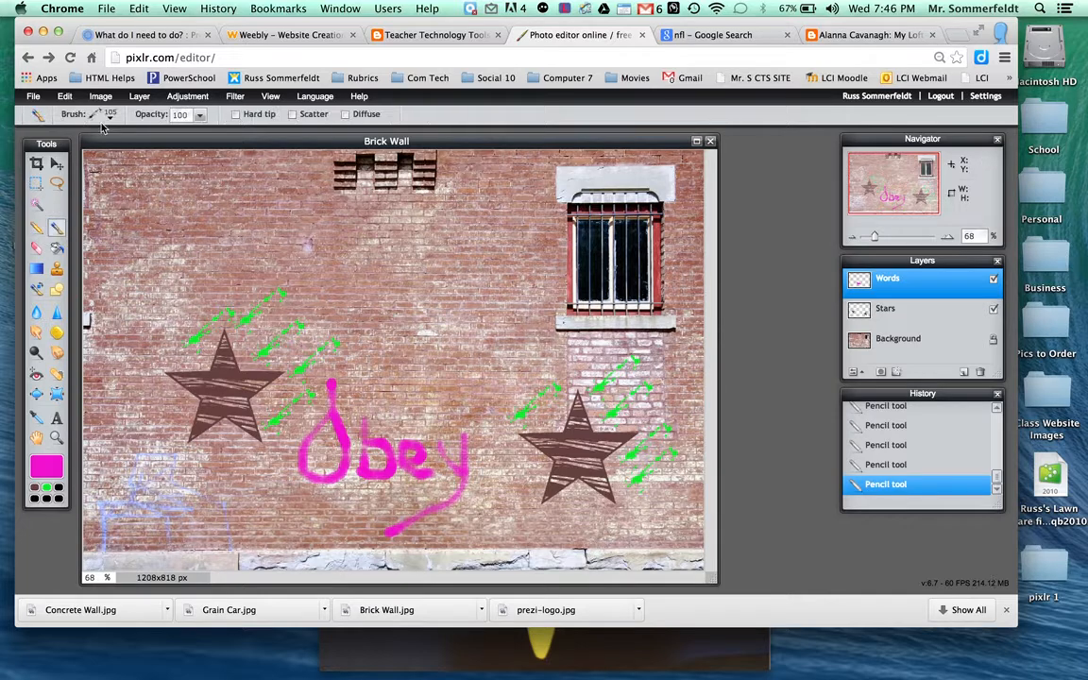
{"action": "left_click", "coordinate": [101, 115]}
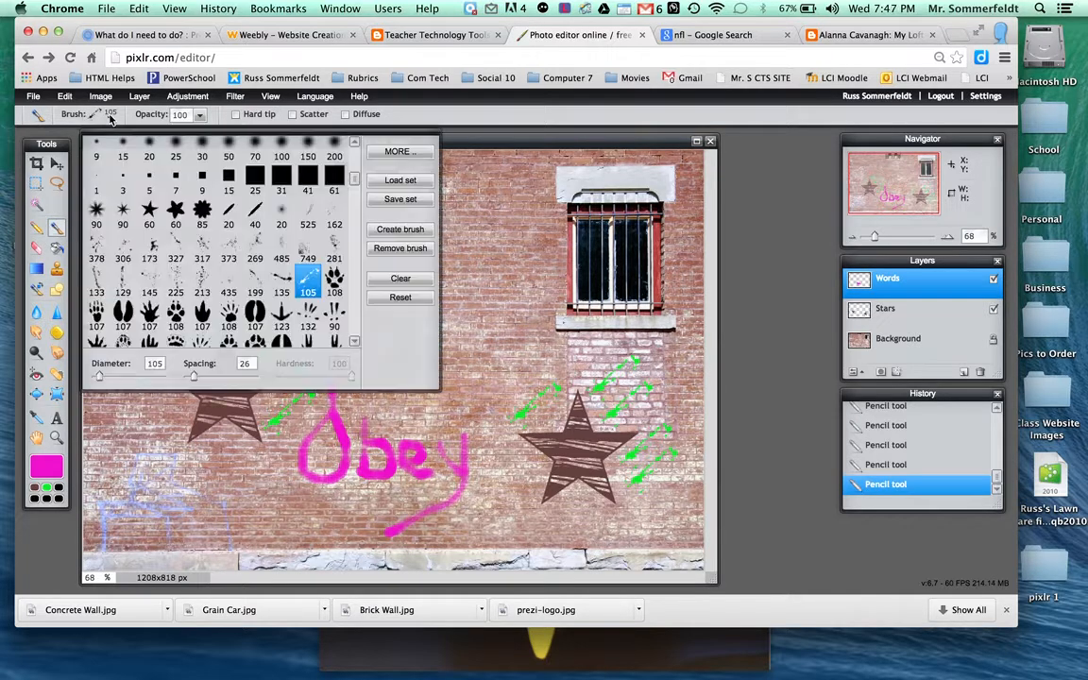
{"action": "left_click", "coordinate": [393, 150]}
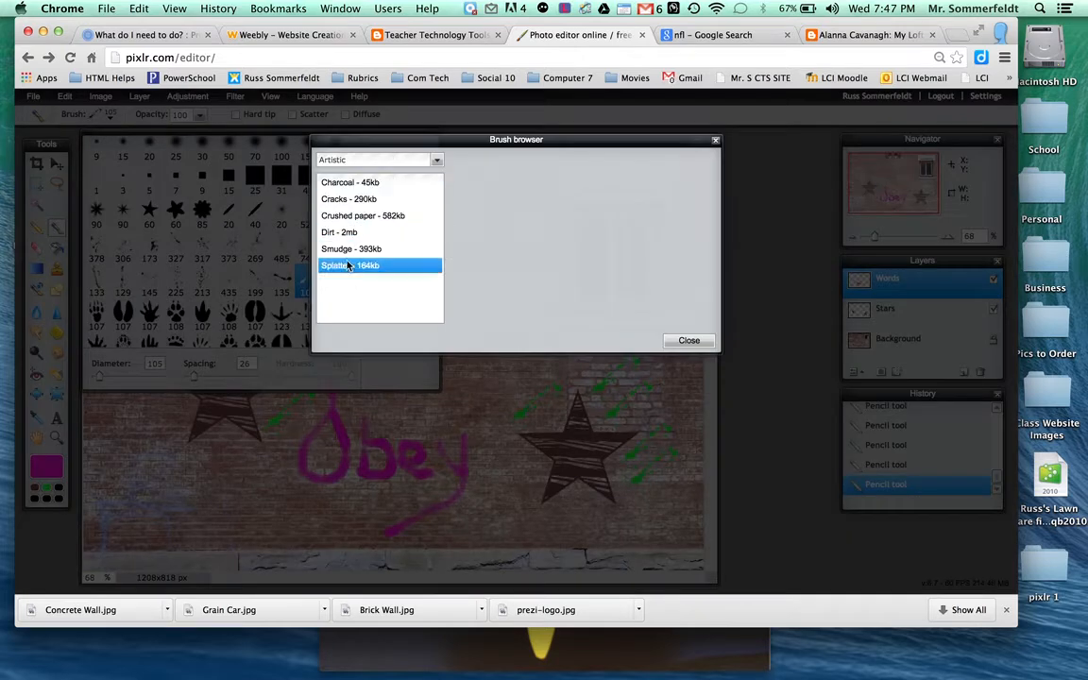
{"action": "left_click", "coordinate": [343, 217]}
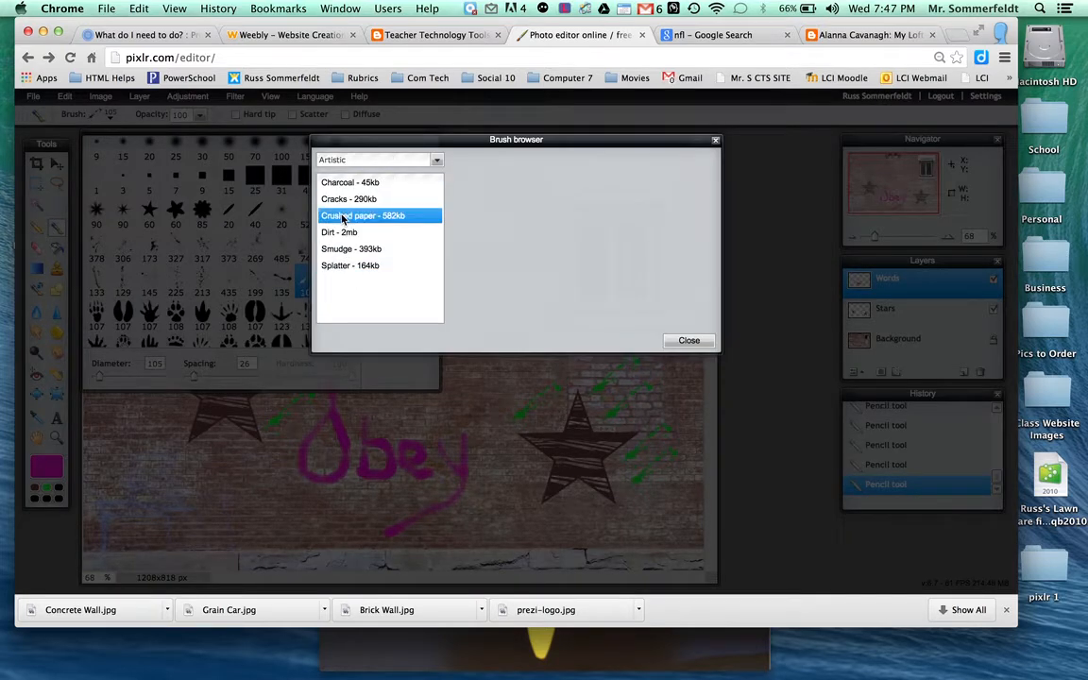
{"action": "left_click", "coordinate": [339, 188]}
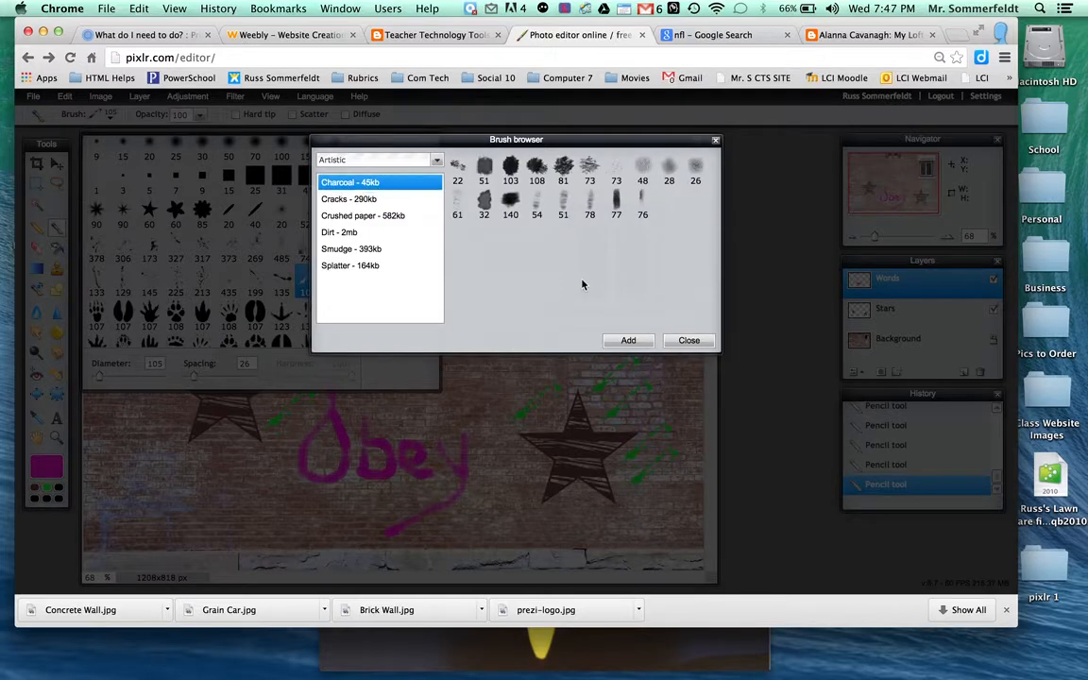
{"action": "left_click", "coordinate": [628, 341]}
{"action": "scroll", "coordinate": [331, 279], "scroll_direction": "down", "scroll_amount": 10}
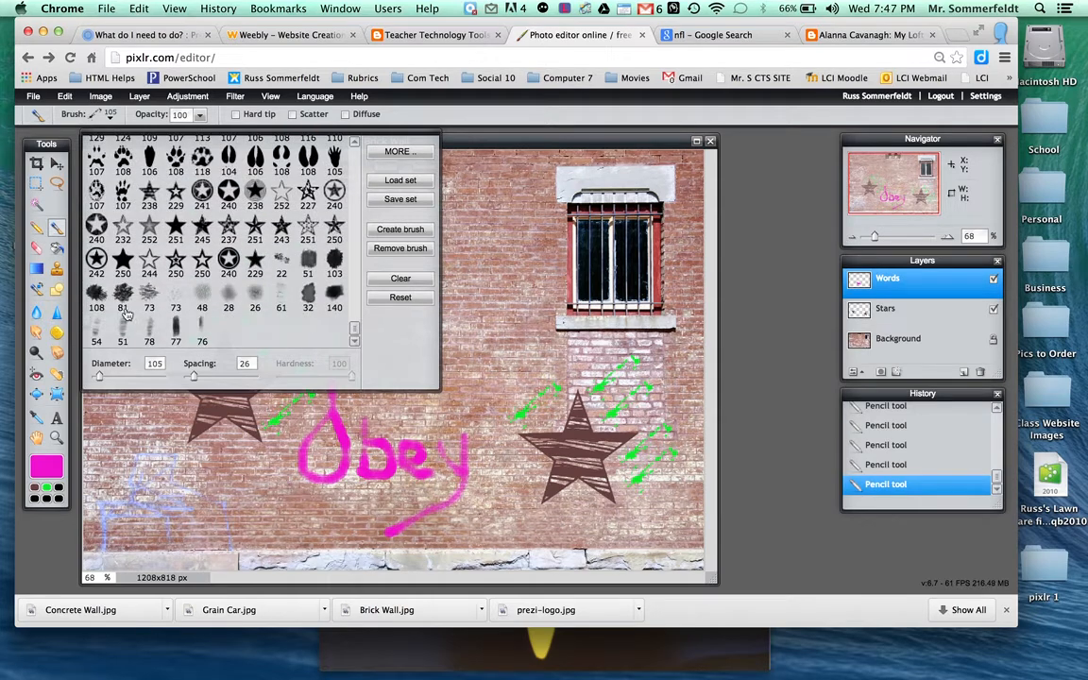
{"action": "left_click", "coordinate": [95, 298]}
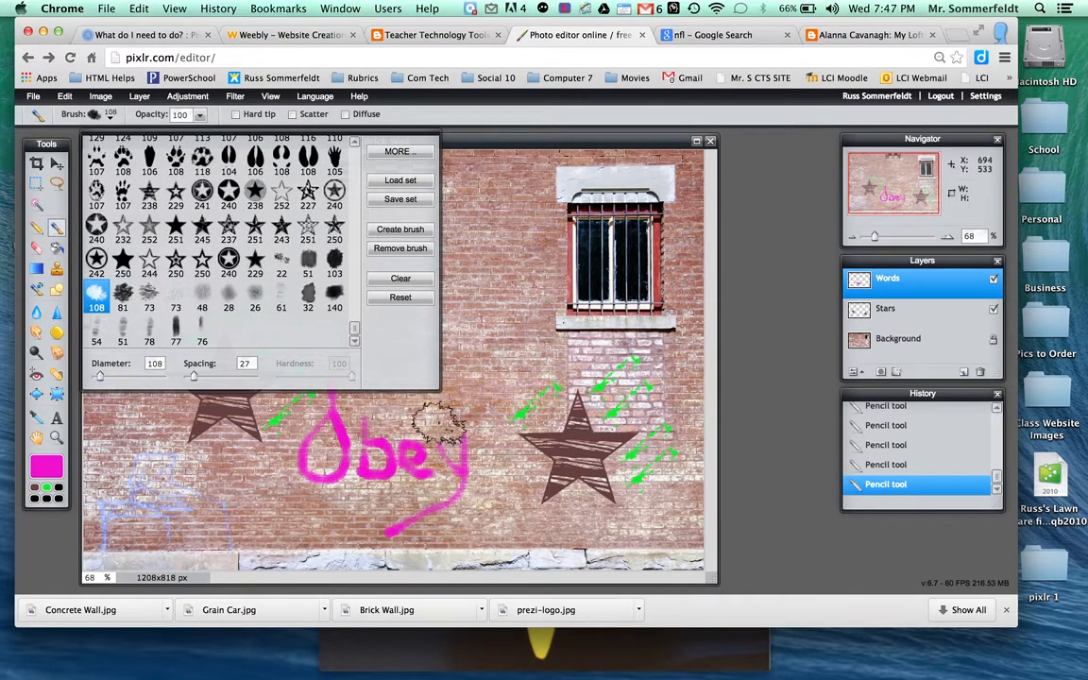
Add a new layer above the Words layer and name it Charcol.
{"action": "left_click", "coordinate": [965, 373]}
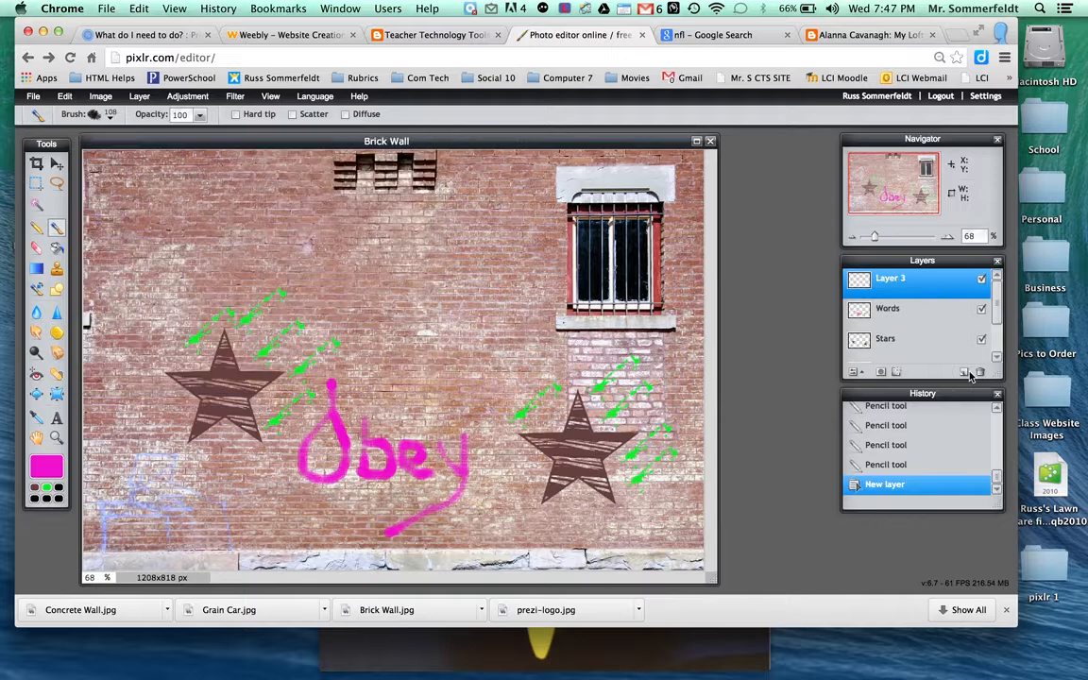
{"action": "double_click", "coordinate": [892, 280]}
{"action": "type", "text": "Charcol"}
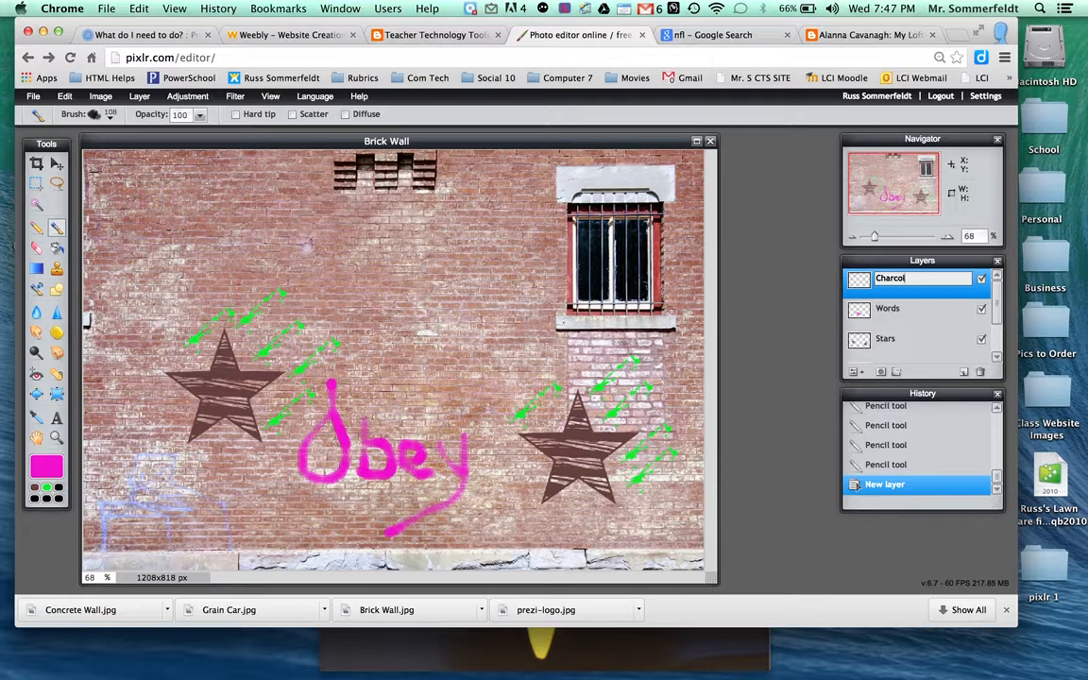
{"action": "key", "text": "Return"}
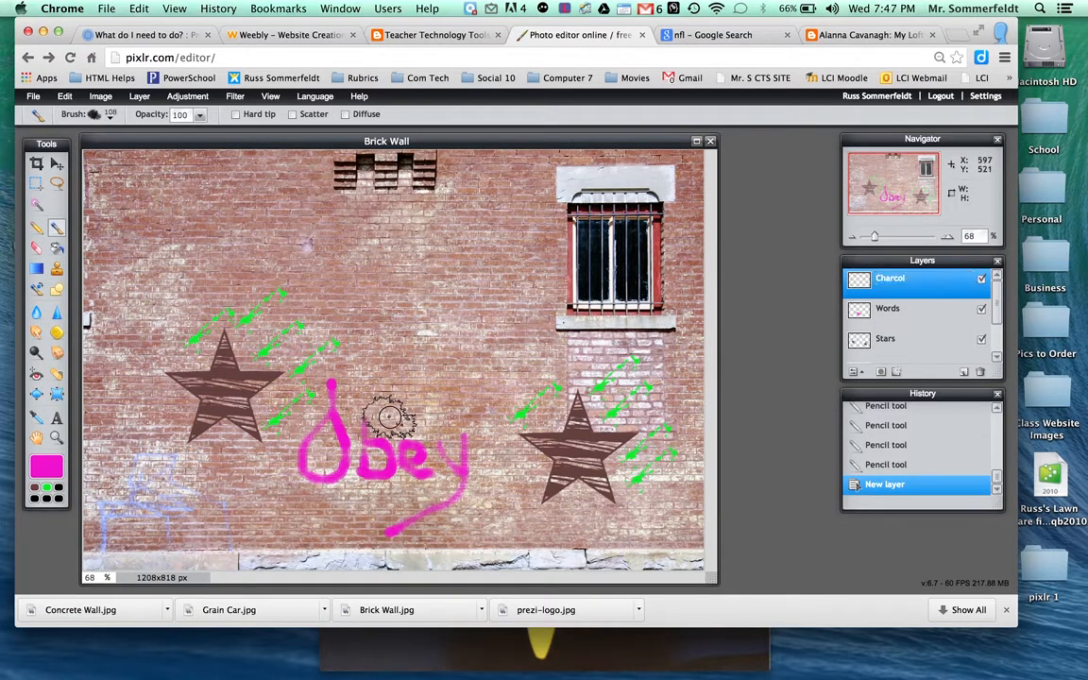
Try stamping the charcoal brush in magenta over the word Obey, and undo the stamp.
{"action": "left_click", "coordinate": [388, 417]}
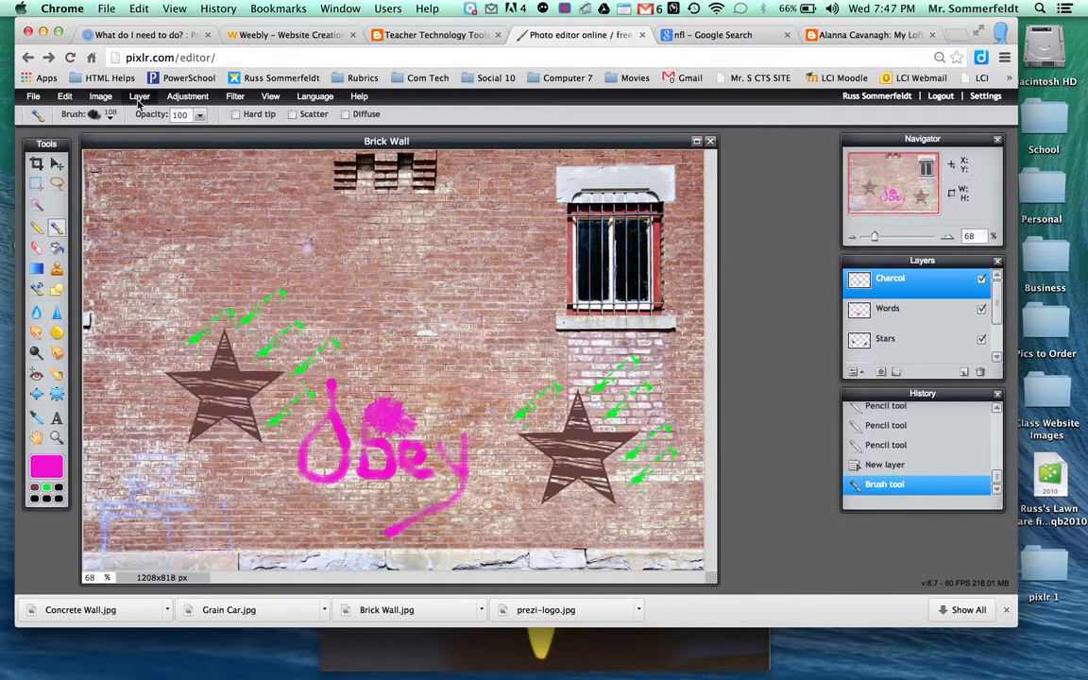
{"action": "left_click", "coordinate": [65, 96]}
{"action": "left_click", "coordinate": [55, 111]}
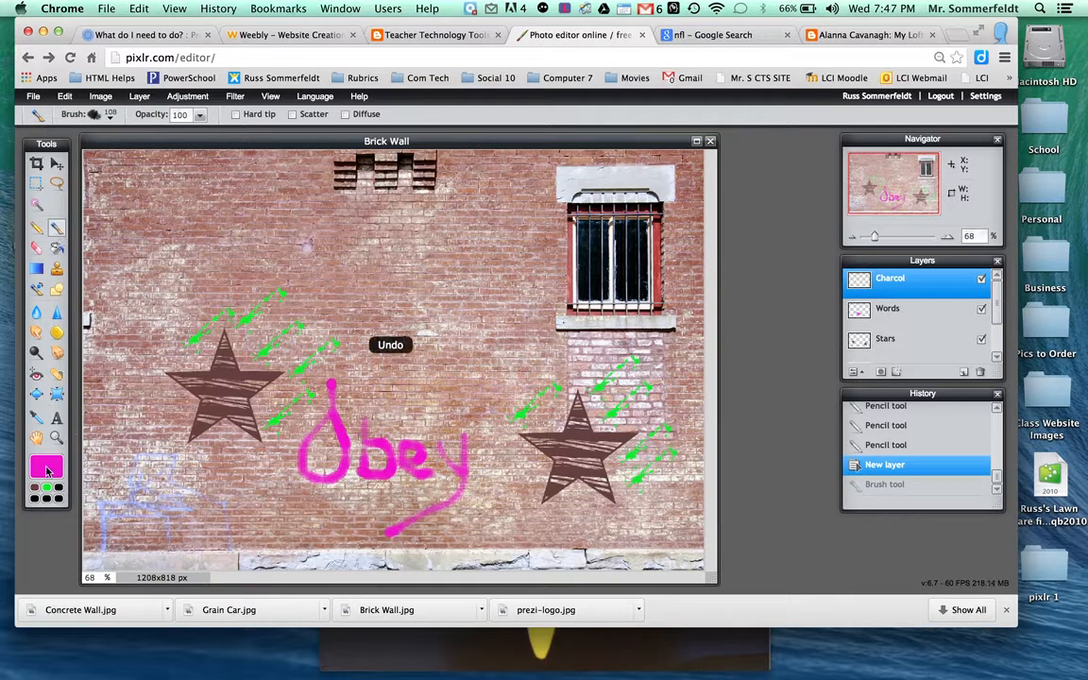
Set the painting color to the dark purple-gray 402d3d.
{"action": "left_click", "coordinate": [47, 469]}
{"action": "left_click", "coordinate": [402, 264]}
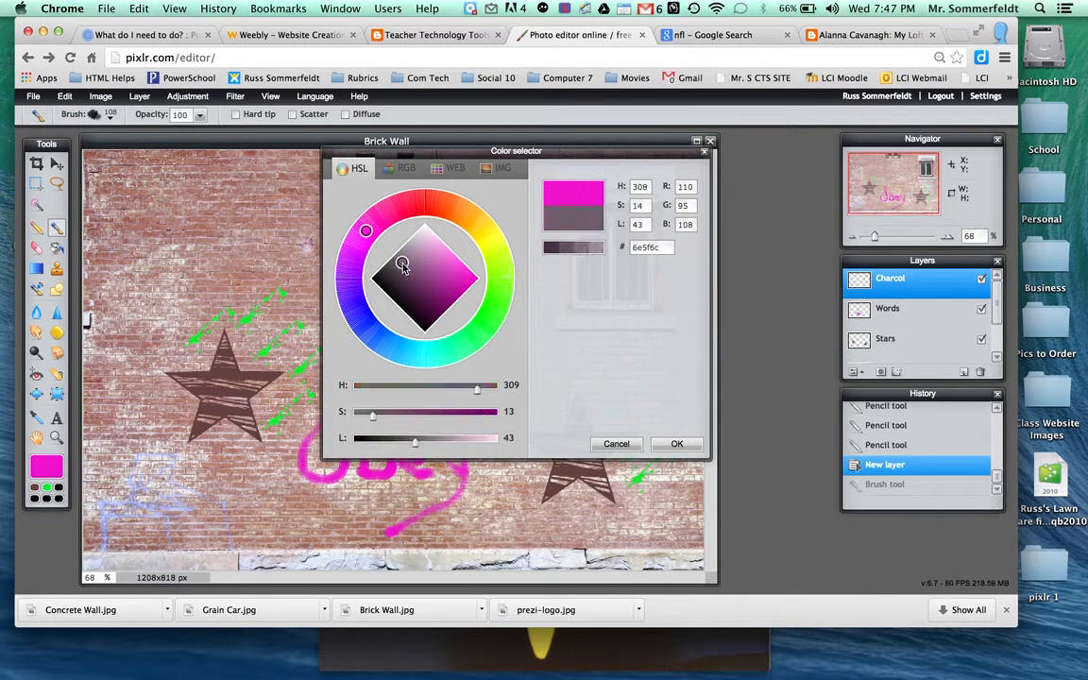
{"action": "left_click", "coordinate": [411, 250]}
{"action": "left_click", "coordinate": [405, 273]}
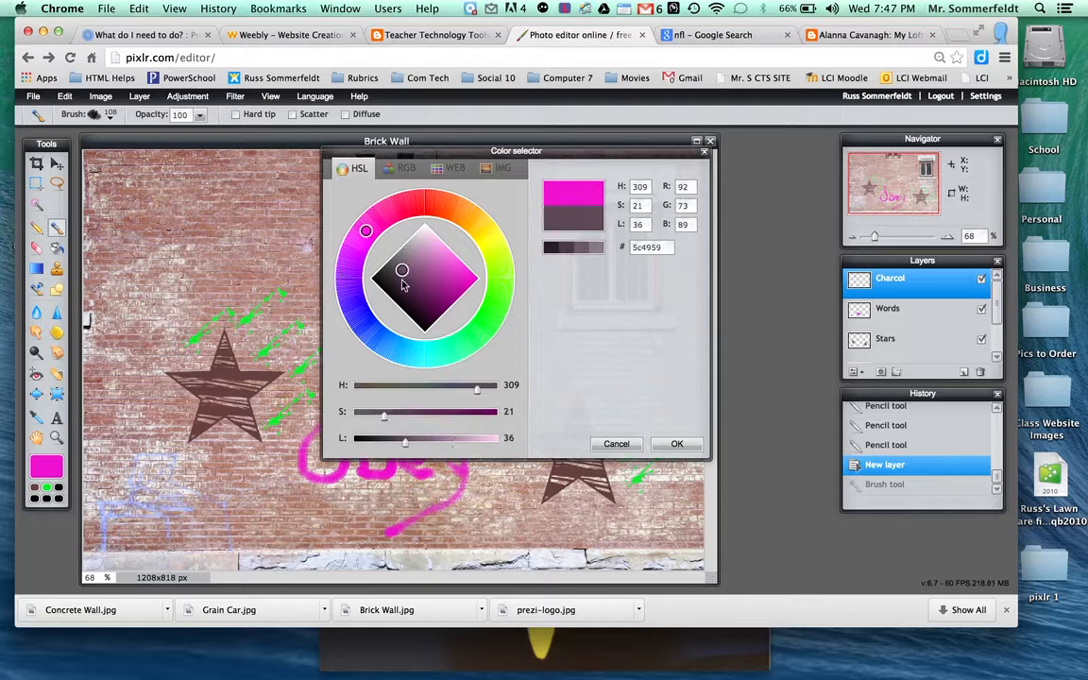
{"action": "left_click", "coordinate": [402, 297]}
{"action": "left_click", "coordinate": [401, 282]}
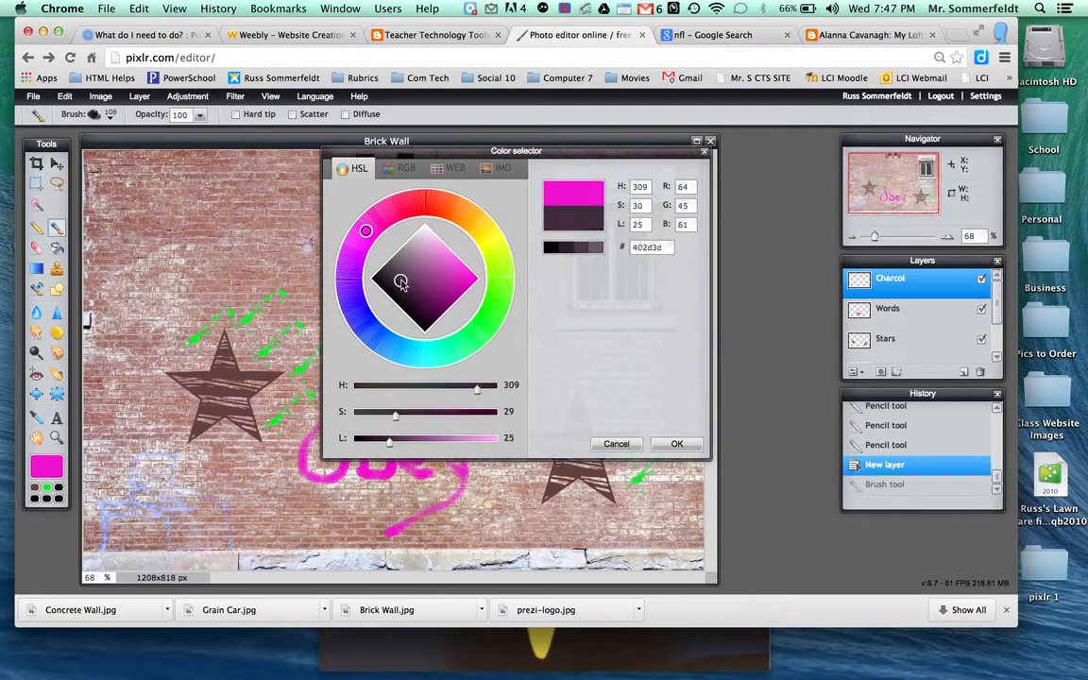
{"action": "left_click", "coordinate": [676, 443]}
Place the Charcol layer below the Words layer and paint a dark oval charcoal patch behind the word Obey.
{"action": "left_click_drag", "start_coordinate": [889, 281], "coordinate": [889, 318]}
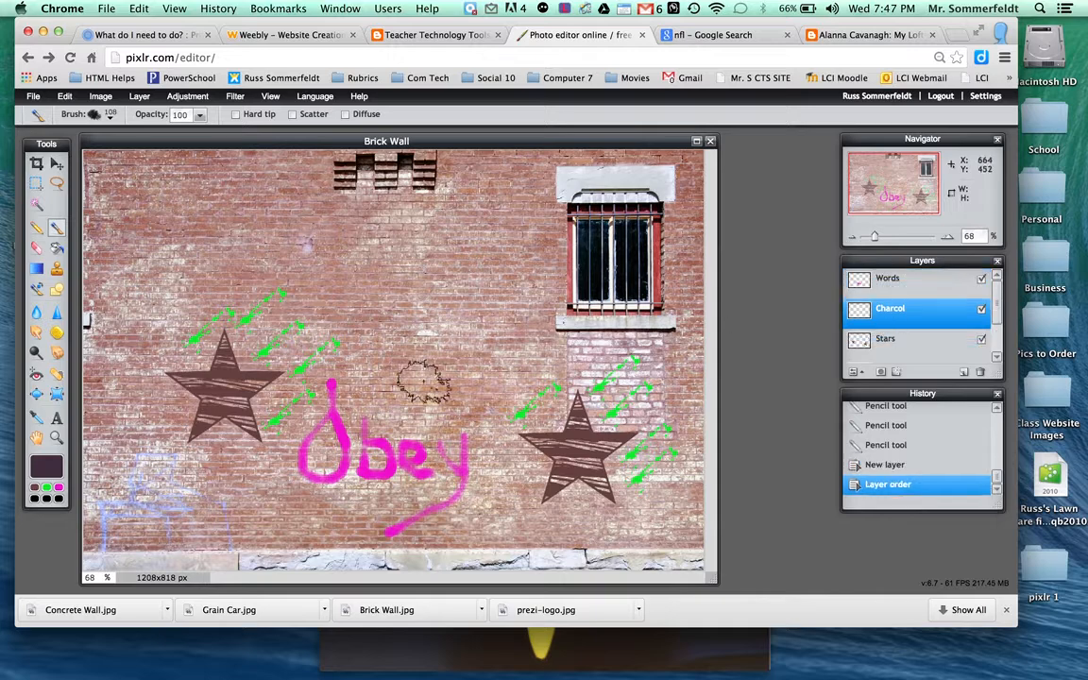
{"action": "left_click", "coordinate": [388, 430]}
{"action": "left_click", "coordinate": [379, 481]}
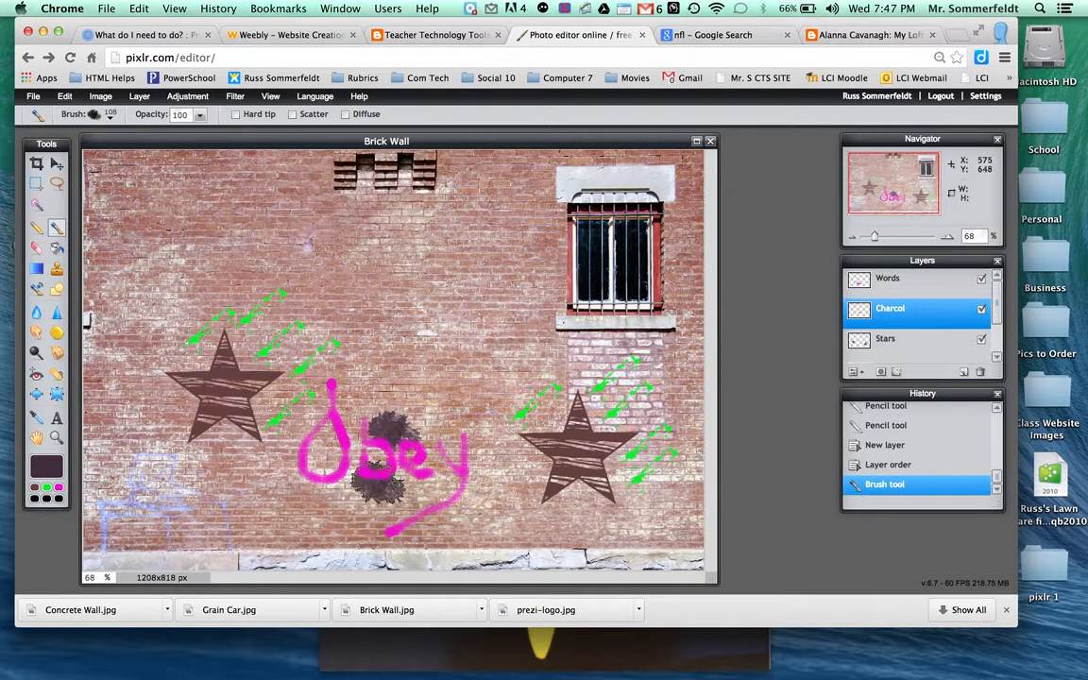
{"action": "left_click", "coordinate": [417, 434]}
{"action": "left_click", "coordinate": [418, 414]}
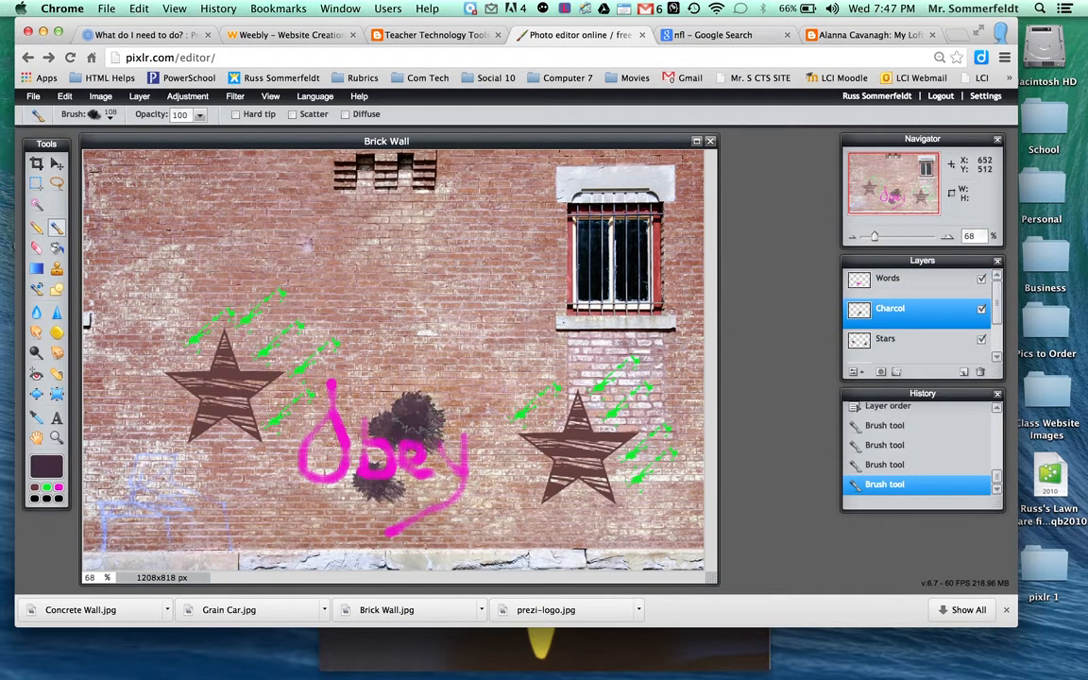
{"action": "left_click", "coordinate": [418, 393]}
{"action": "left_click", "coordinate": [406, 397]}
{"action": "left_click", "coordinate": [380, 441]}
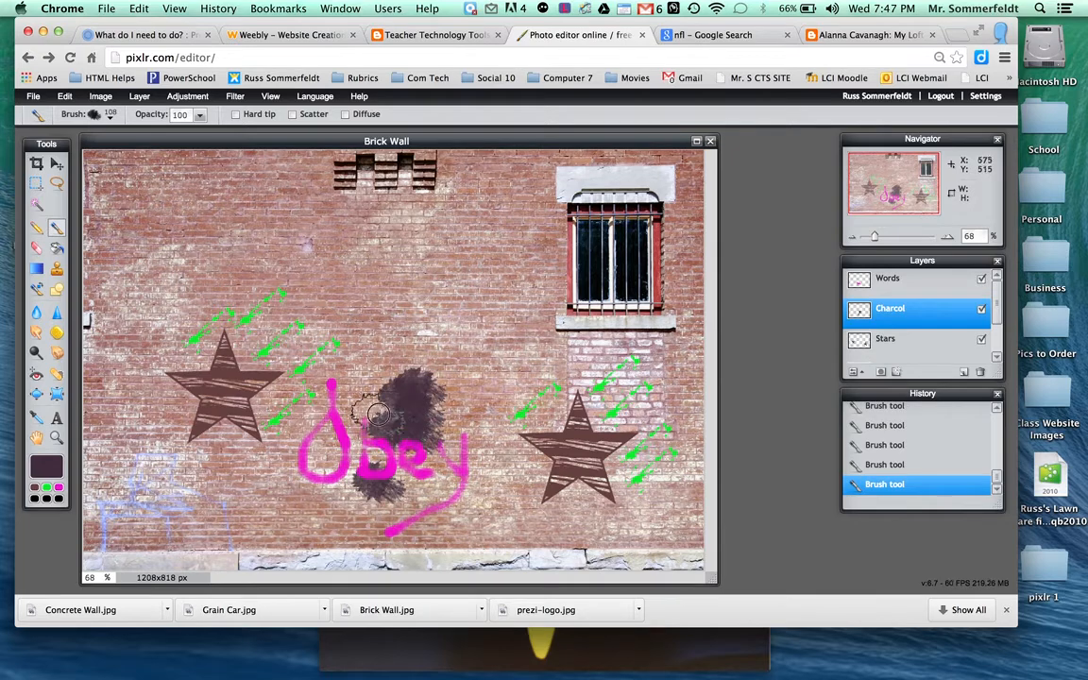
{"action": "left_click", "coordinate": [376, 414]}
{"action": "left_click", "coordinate": [410, 475]}
{"action": "left_click", "coordinate": [421, 462]}
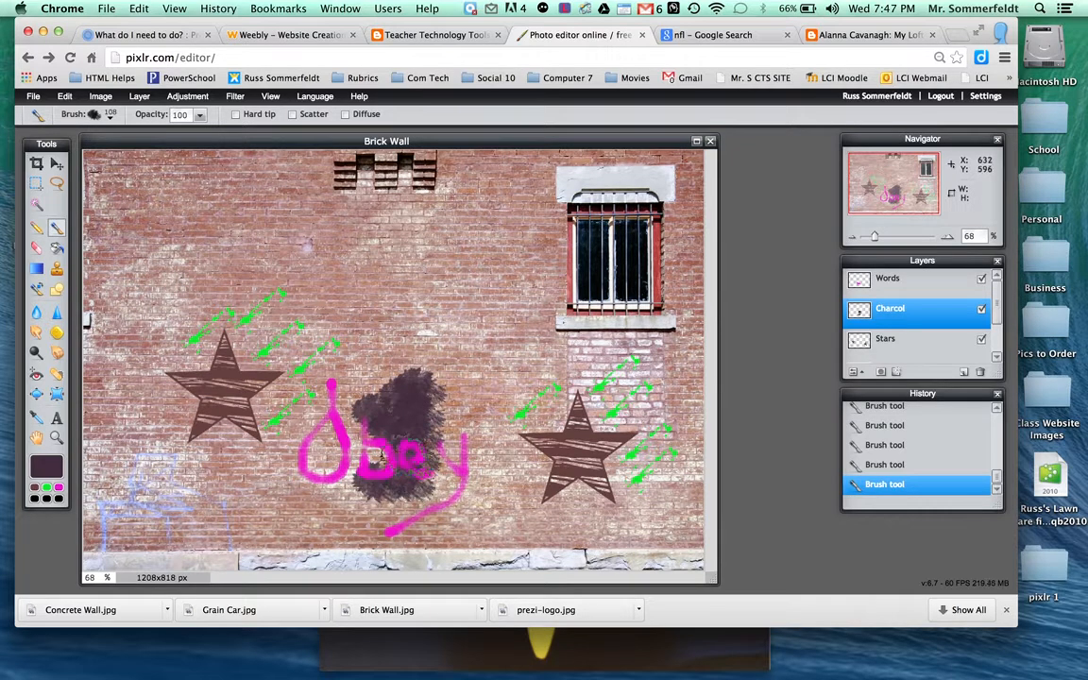
{"action": "left_click", "coordinate": [378, 454]}
{"action": "left_click", "coordinate": [370, 429]}
{"action": "left_click", "coordinate": [354, 441]}
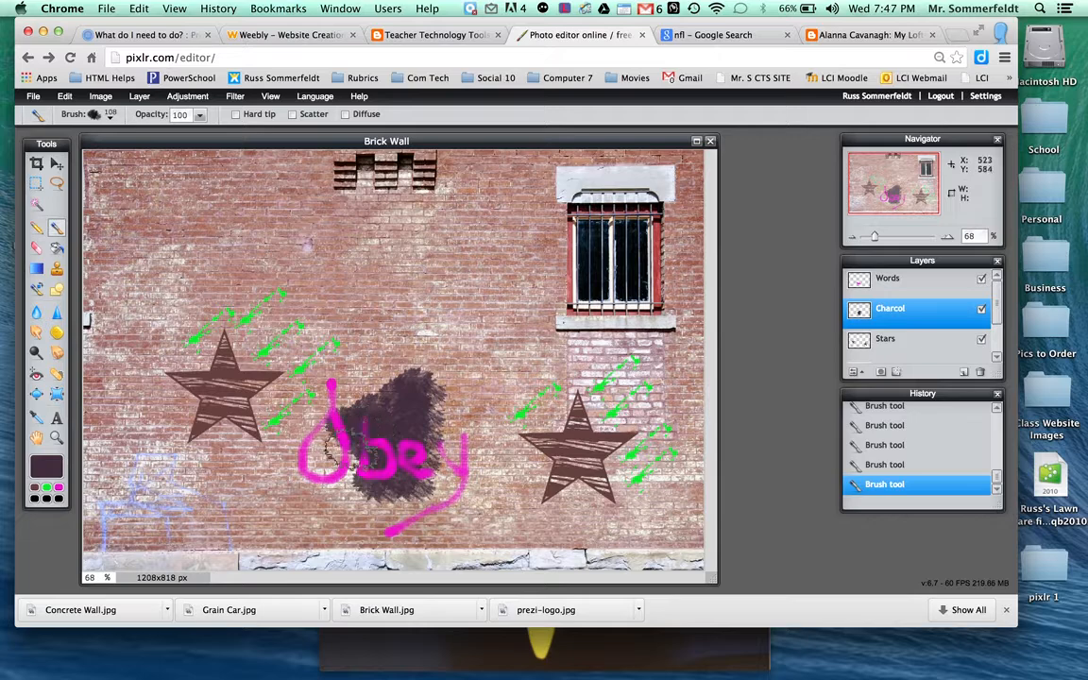
{"action": "left_click", "coordinate": [355, 469]}
{"action": "left_click", "coordinate": [342, 463]}
{"action": "left_click", "coordinate": [446, 453]}
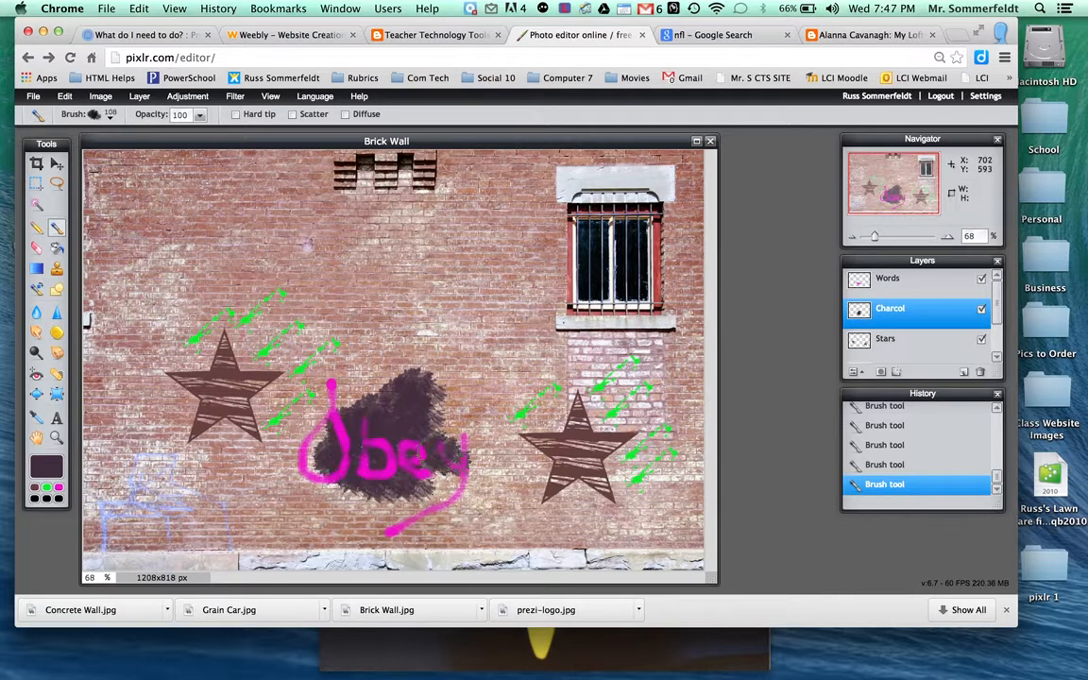
{"action": "left_click", "coordinate": [460, 444]}
{"action": "left_click", "coordinate": [459, 429]}
{"action": "left_click", "coordinate": [448, 413]}
{"action": "mouse_move", "coordinate": [448, 486]}
{"action": "left_mouse_down"}
{"action": "mouse_move", "coordinate": [330, 474]}
{"action": "mouse_move", "coordinate": [310, 441]}
{"action": "mouse_move", "coordinate": [377, 404]}
{"action": "mouse_move", "coordinate": [429, 425]}
{"action": "mouse_move", "coordinate": [475, 497]}
{"action": "mouse_move", "coordinate": [485, 490]}
{"action": "mouse_move", "coordinate": [460, 430]}
{"action": "mouse_move", "coordinate": [388, 401]}
{"action": "mouse_move", "coordinate": [336, 423]}
{"action": "left_mouse_up"}
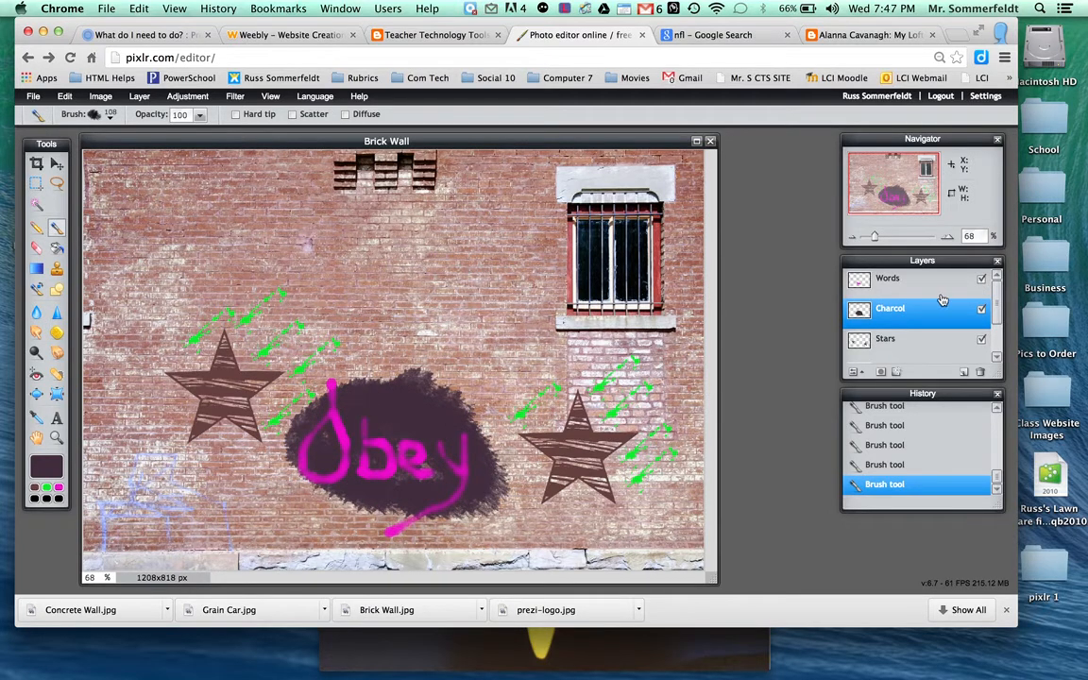
Toggle the Charcol layer's visibility to compare the wall with and without the patch, and delete the layer.
{"action": "left_click", "coordinate": [981, 311]}
{"action": "left_click", "coordinate": [981, 311]}
{"action": "left_click", "coordinate": [982, 312]}
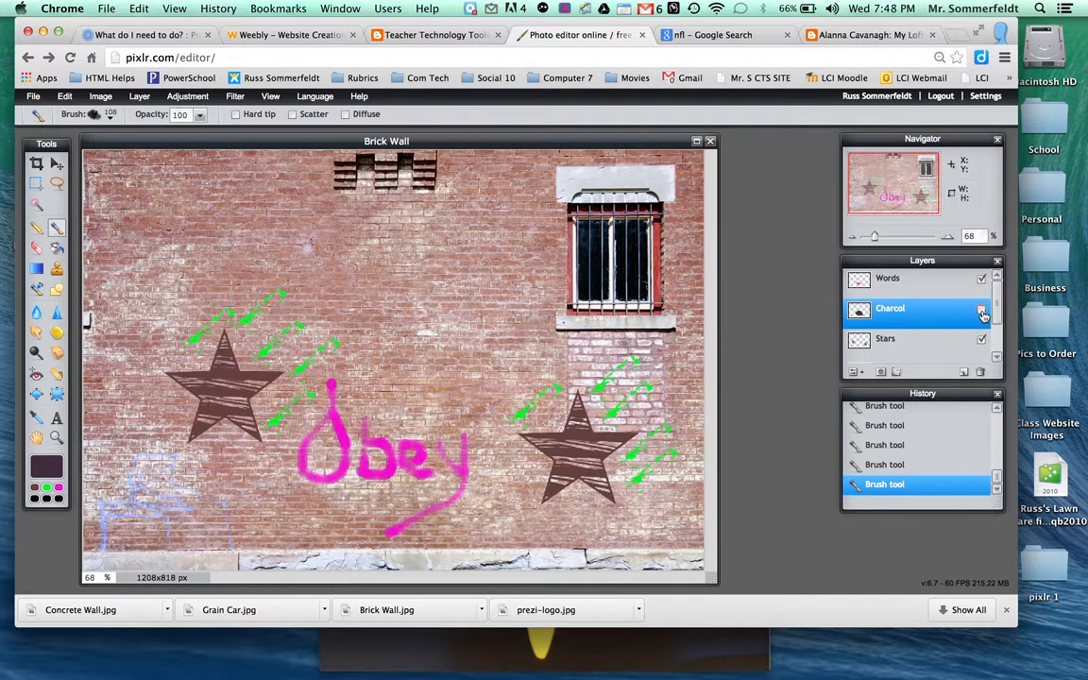
{"action": "left_click", "coordinate": [981, 375]}
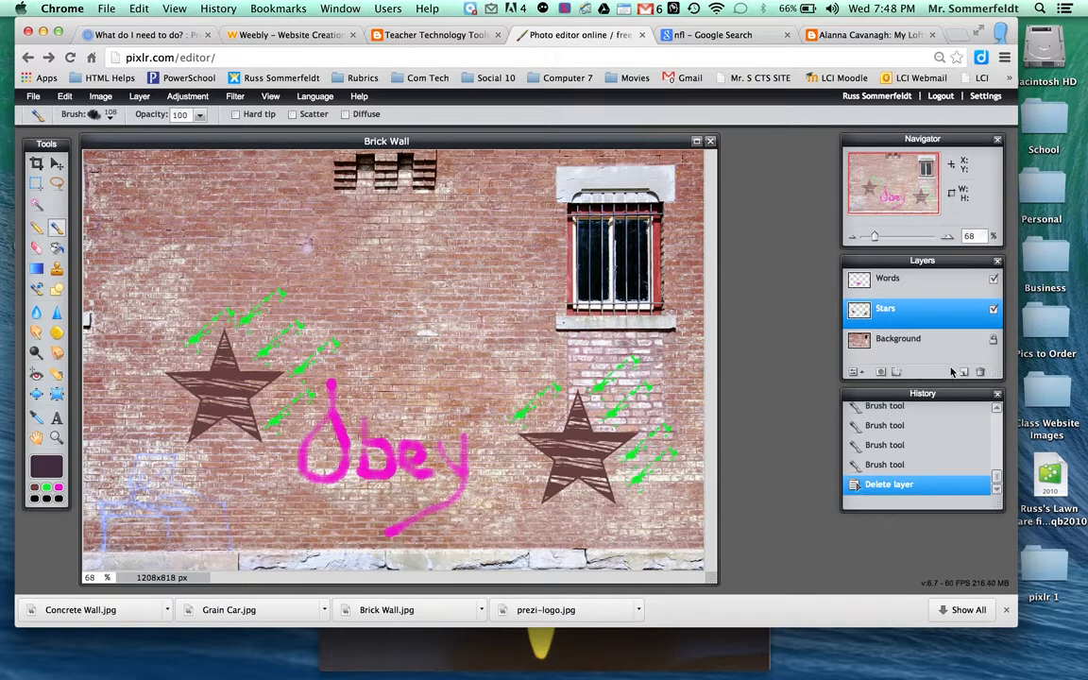
Add a new layer between Words and Stars, and add the Dirt set from the Artistic category to the brushes.
{"action": "left_click", "coordinate": [964, 373]}
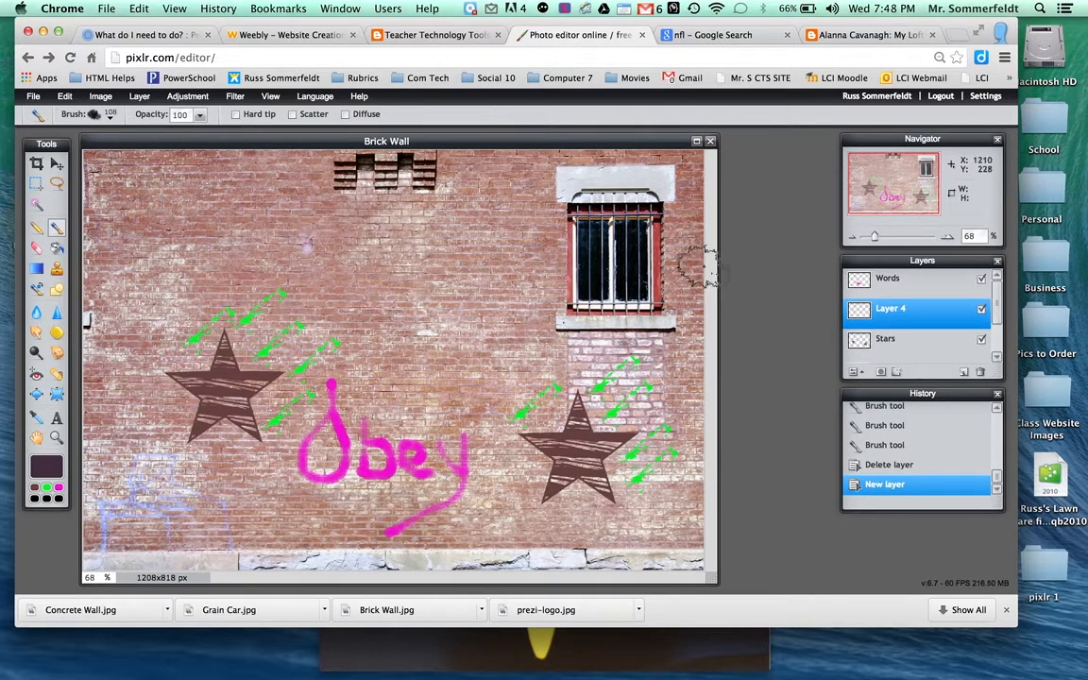
{"action": "left_click", "coordinate": [94, 115]}
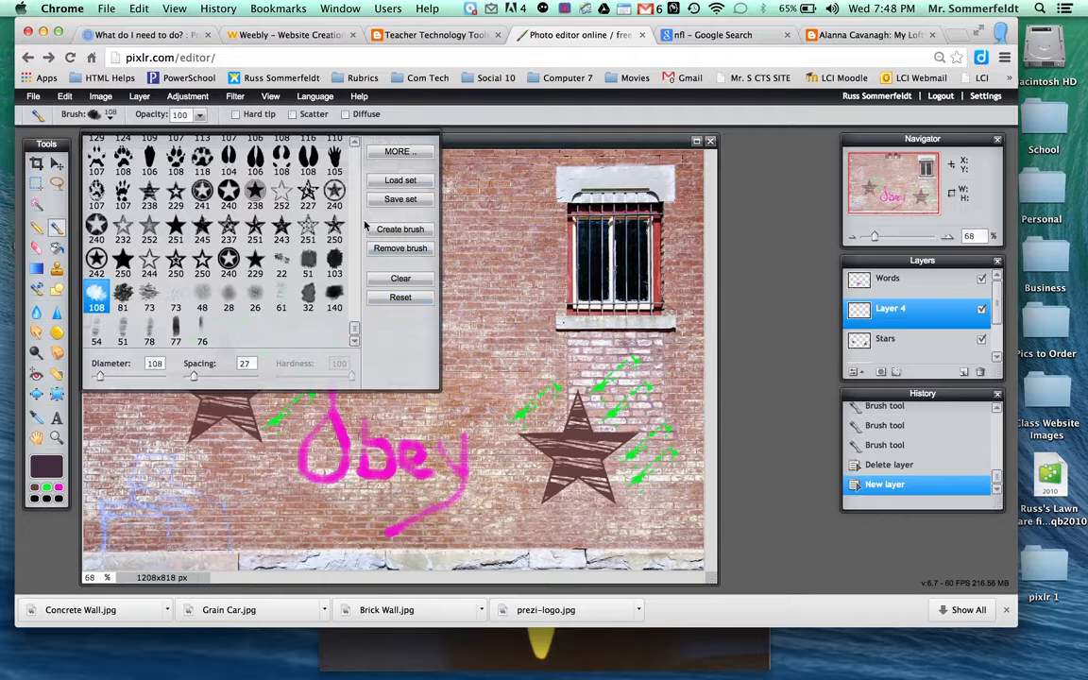
{"action": "left_click", "coordinate": [389, 151]}
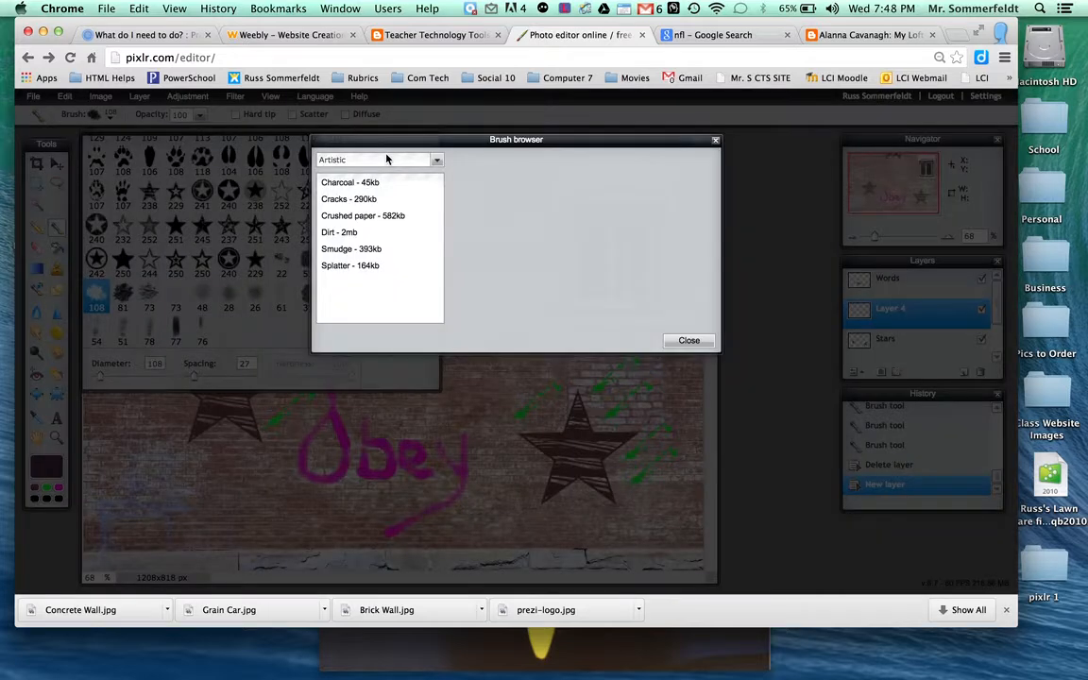
{"action": "left_click", "coordinate": [356, 249]}
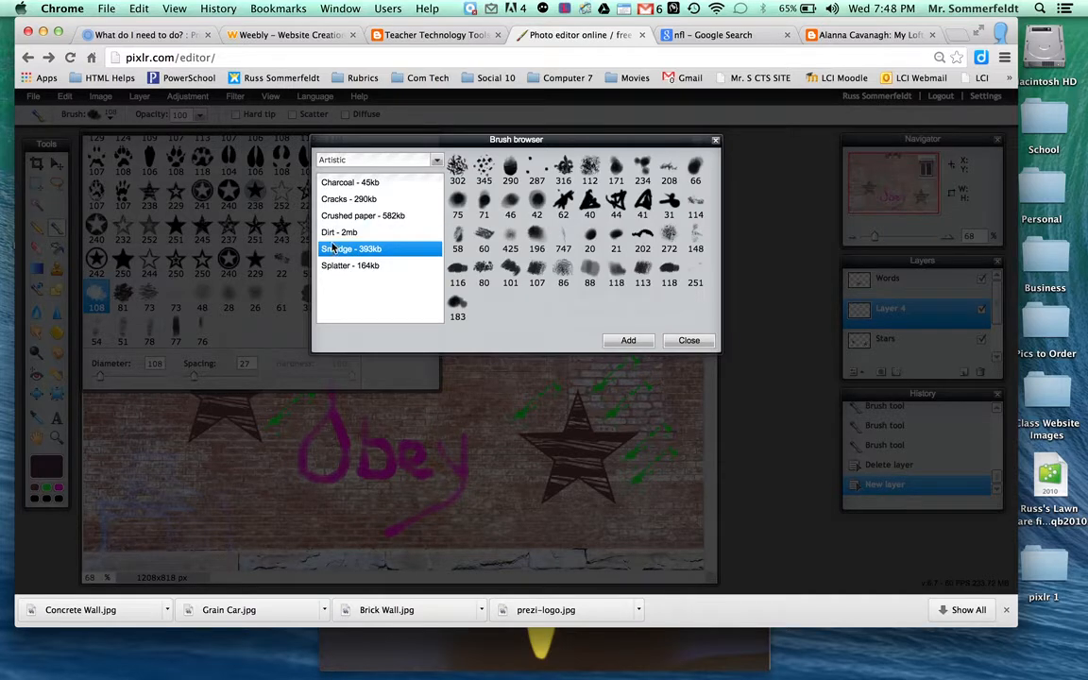
{"action": "left_click", "coordinate": [335, 233]}
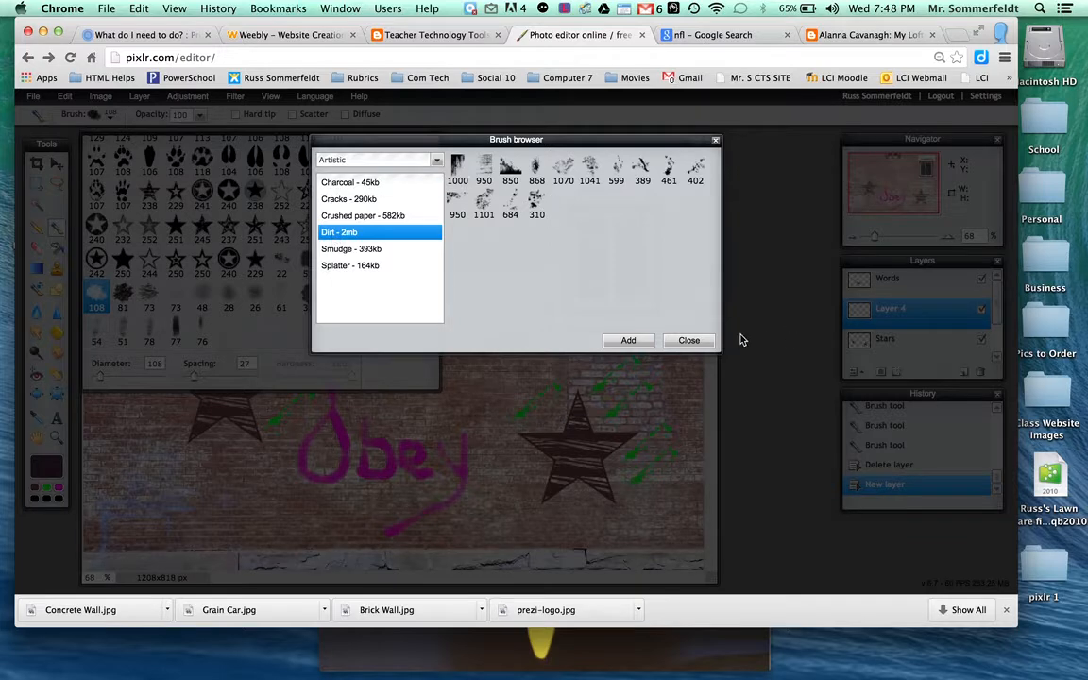
{"action": "left_click", "coordinate": [628, 340]}
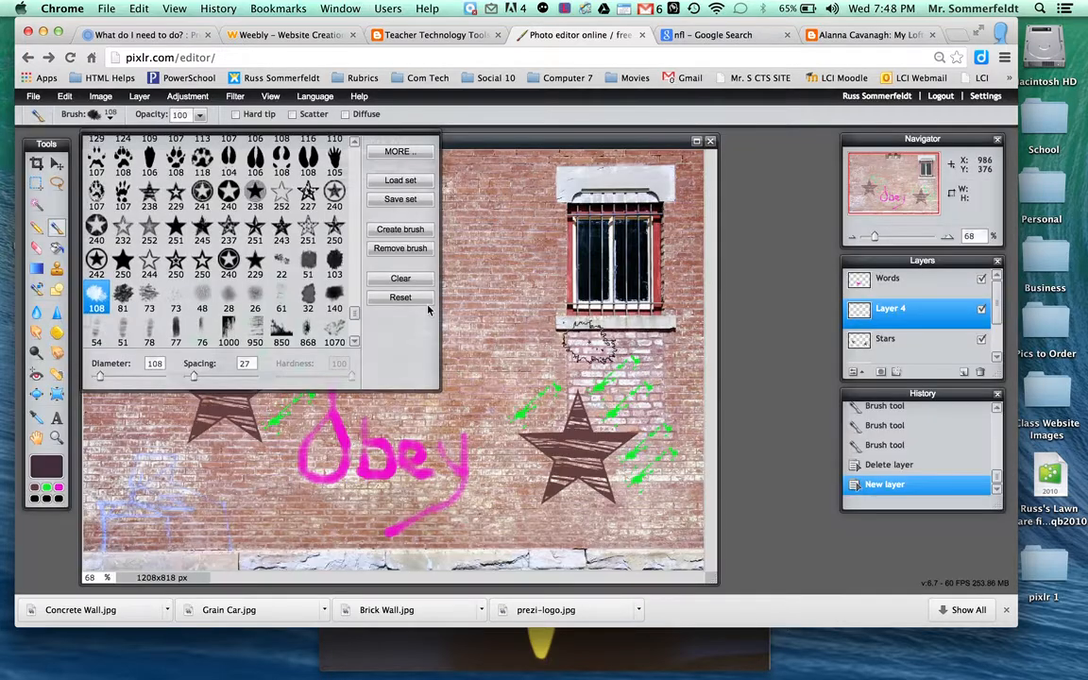
Select the Dirt brush of size 850 and stamp it once behind the word Obey on the new layer.
{"action": "scroll", "coordinate": [267, 280], "scroll_direction": "down", "scroll_amount": 1}
{"action": "left_click", "coordinate": [281, 296]}
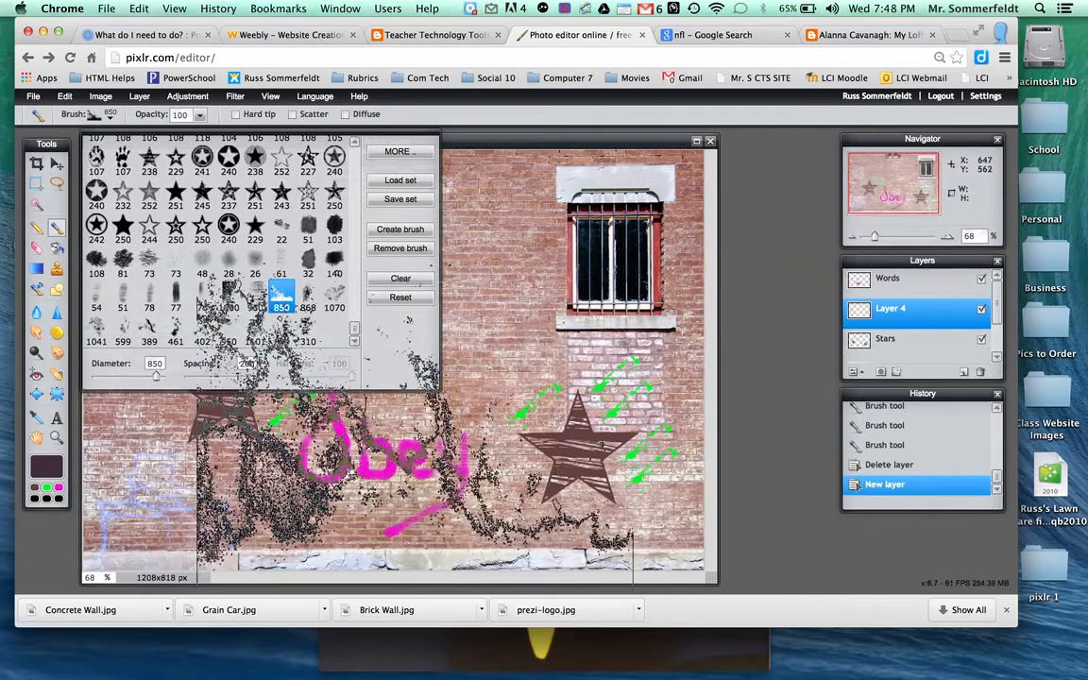
{"action": "left_click", "coordinate": [413, 421]}
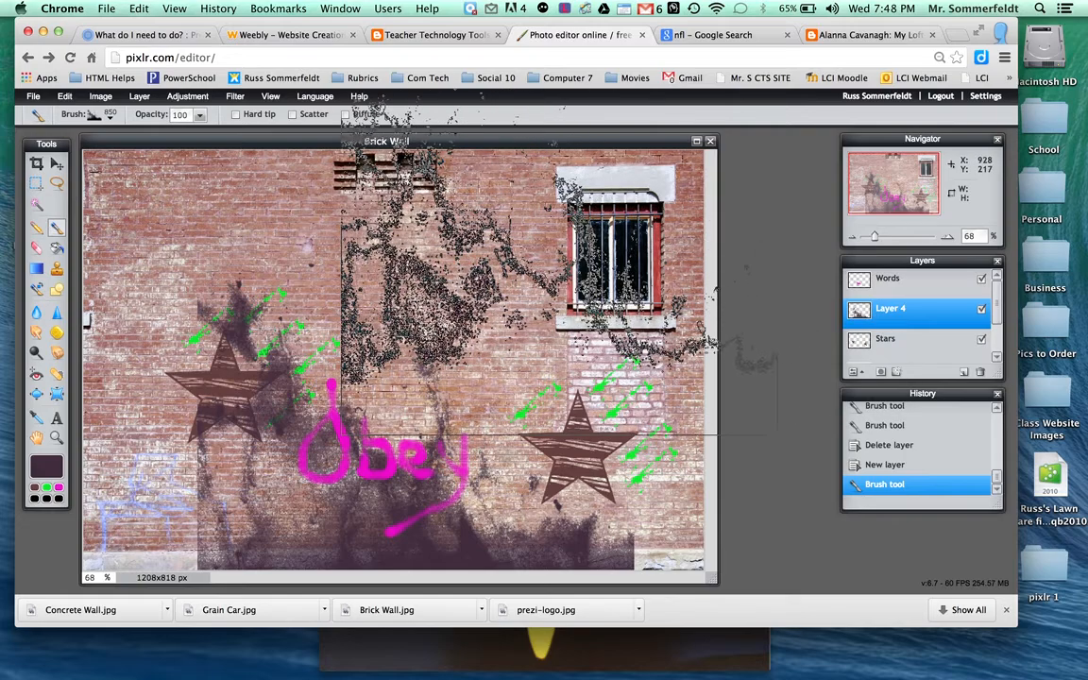
Move and free-transform the dirt stain, rotating it slightly clockwise and shrinking it to fit behind the word Obey.
{"action": "left_click", "coordinate": [56, 164]}
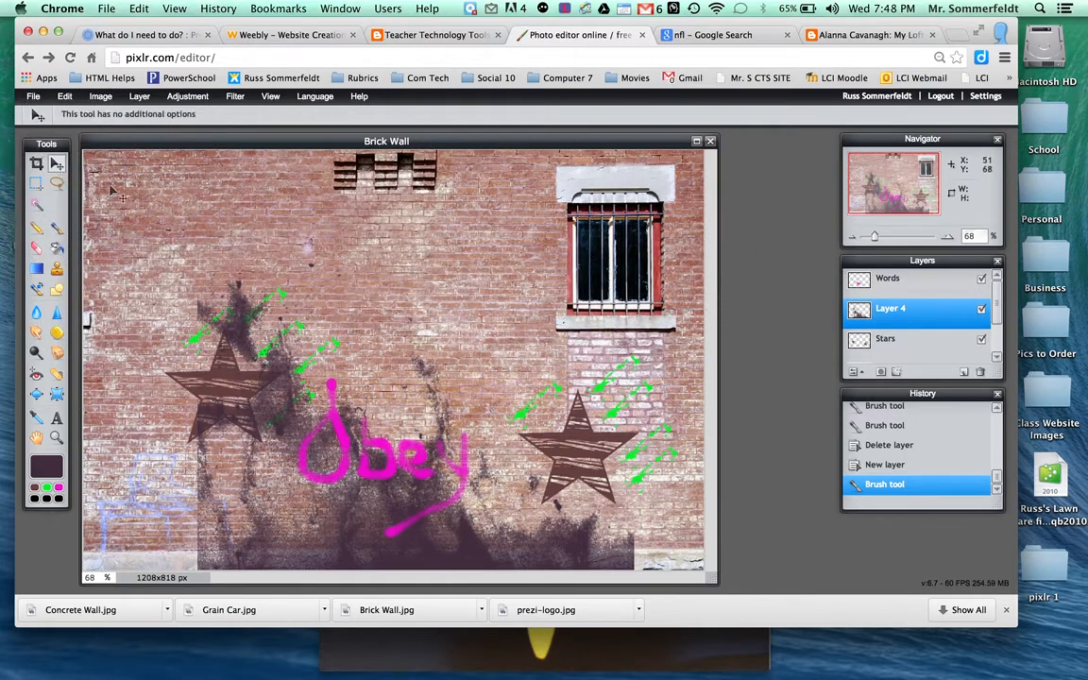
{"action": "left_click_drag", "start_coordinate": [337, 518], "coordinate": [340, 498]}
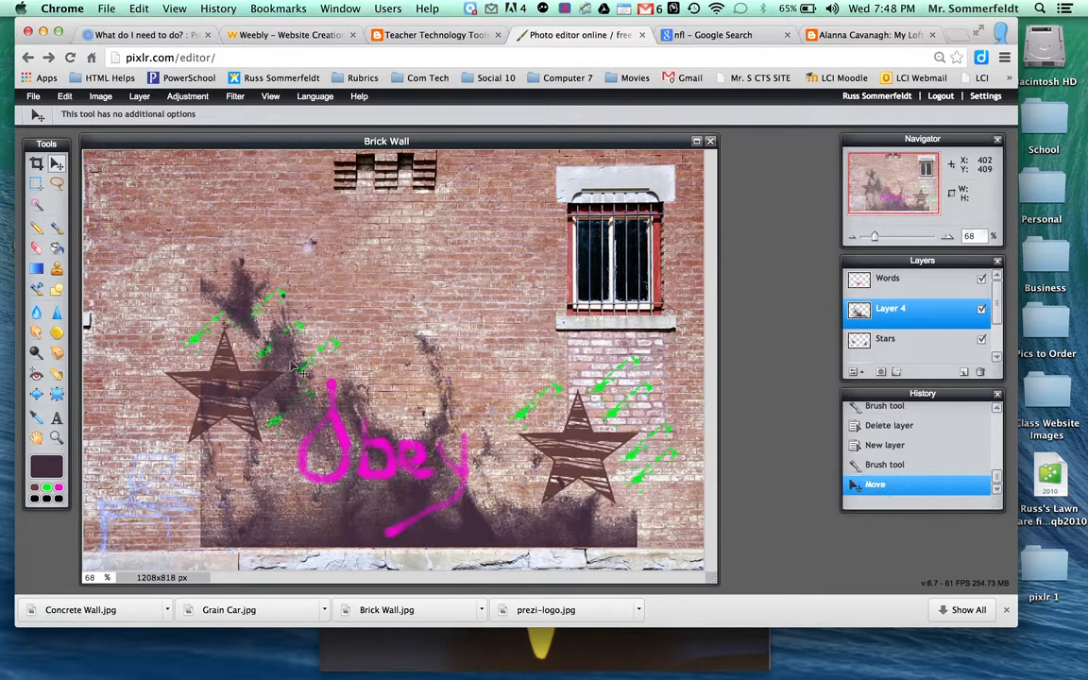
{"action": "left_click", "coordinate": [64, 95]}
{"action": "left_click", "coordinate": [84, 208]}
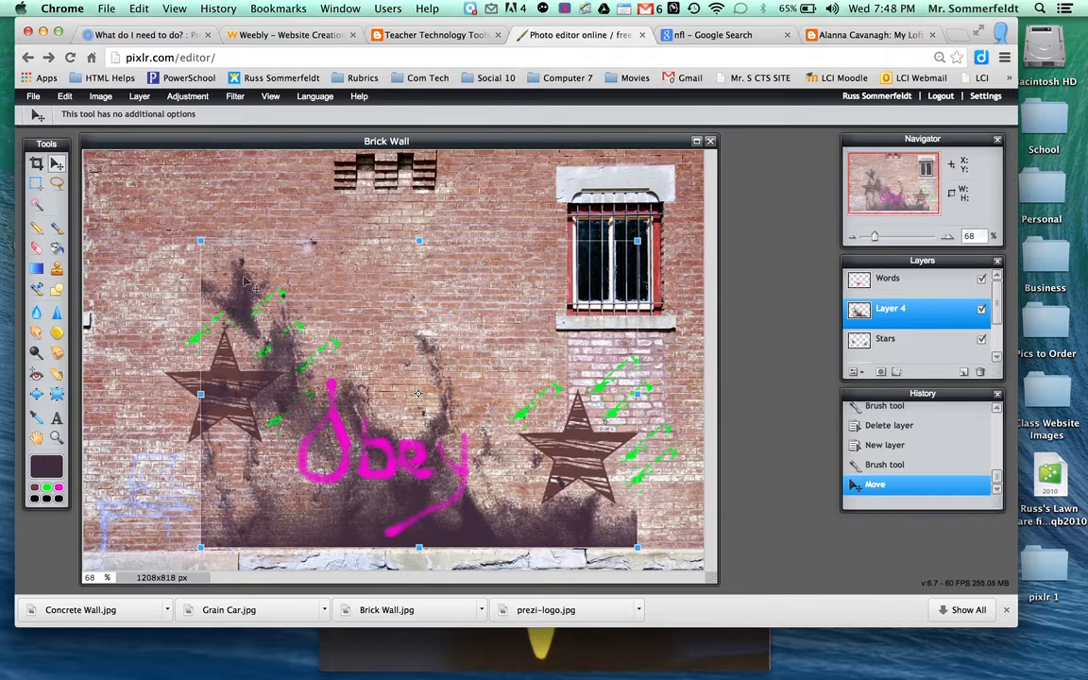
{"action": "left_click_drag", "start_coordinate": [191, 232], "coordinate": [338, 371]}
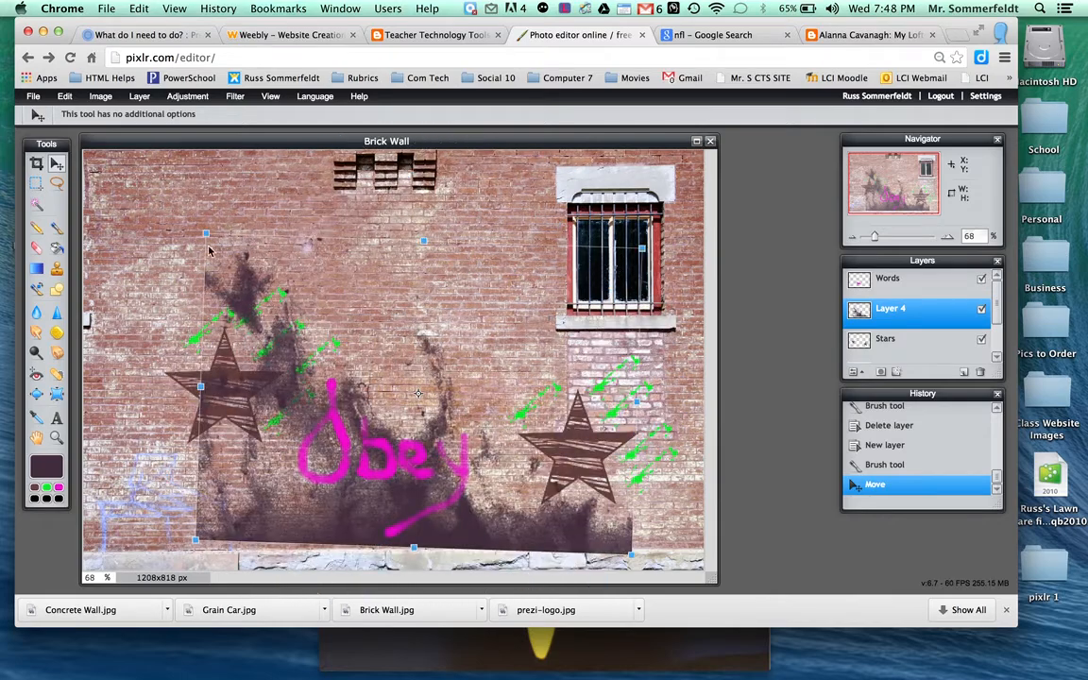
{"action": "mouse_move", "coordinate": [205, 233]}
{"action": "left_mouse_down"}
{"action": "mouse_move", "coordinate": [219, 311]}
{"action": "mouse_move", "coordinate": [229, 300]}
{"action": "mouse_move", "coordinate": [253, 326]}
{"action": "mouse_move", "coordinate": [297, 301]}
{"action": "left_mouse_up"}
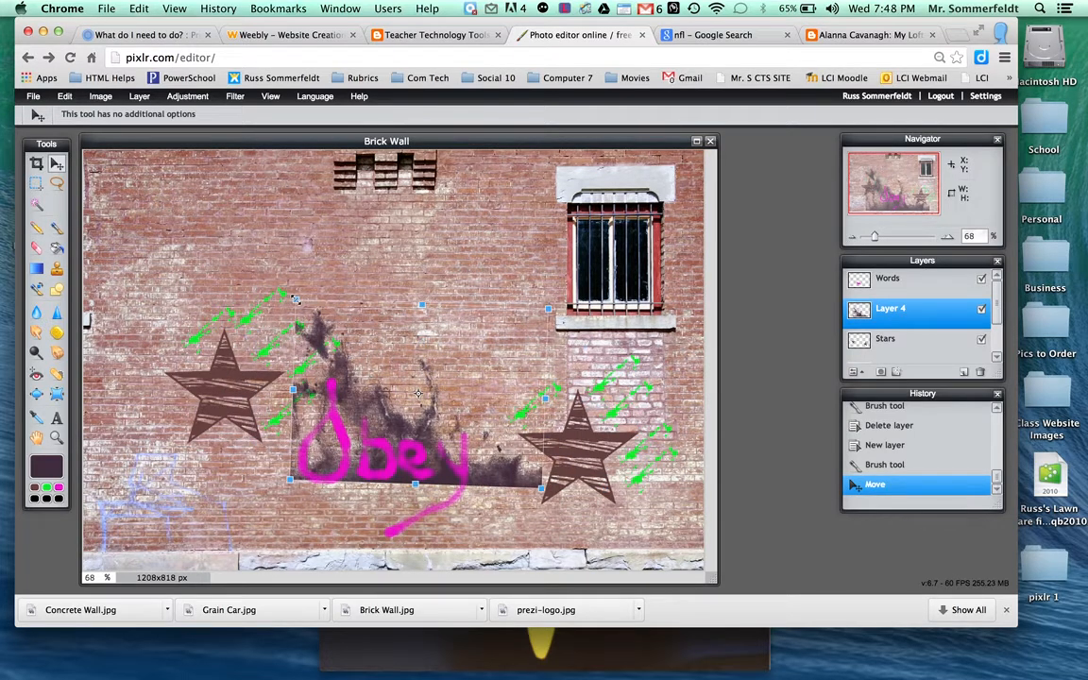
{"action": "mouse_move", "coordinate": [394, 373]}
{"action": "left_mouse_down"}
{"action": "mouse_move", "coordinate": [380, 413]}
{"action": "mouse_move", "coordinate": [384, 395]}
{"action": "left_mouse_up"}
{"action": "left_click", "coordinate": [467, 279]}
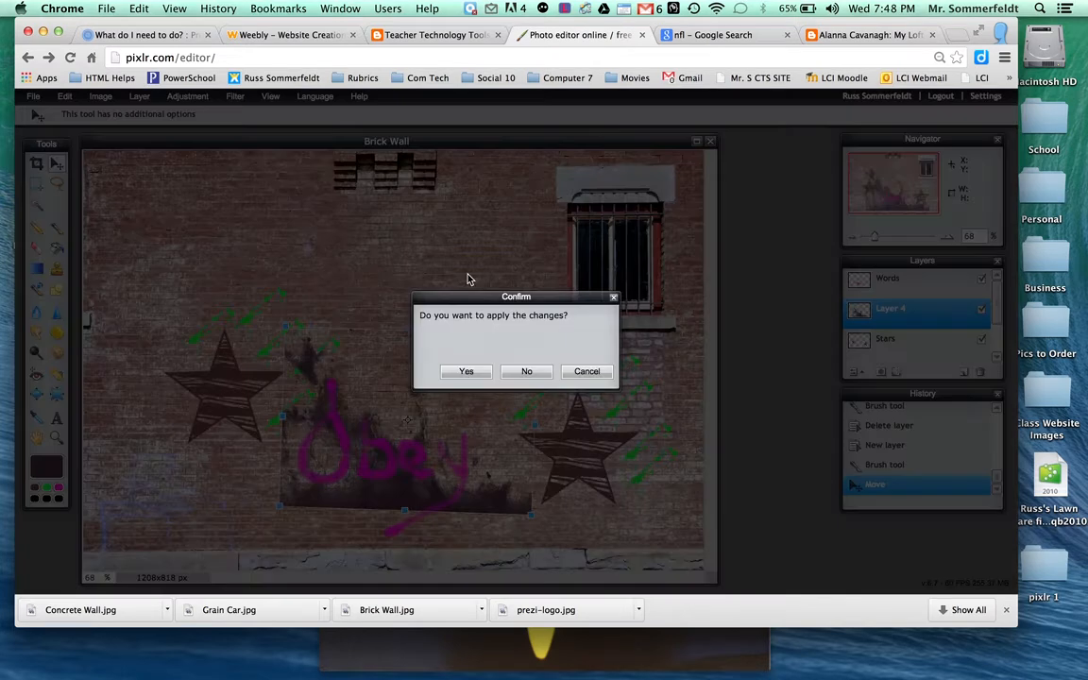
{"action": "left_click", "coordinate": [466, 373]}
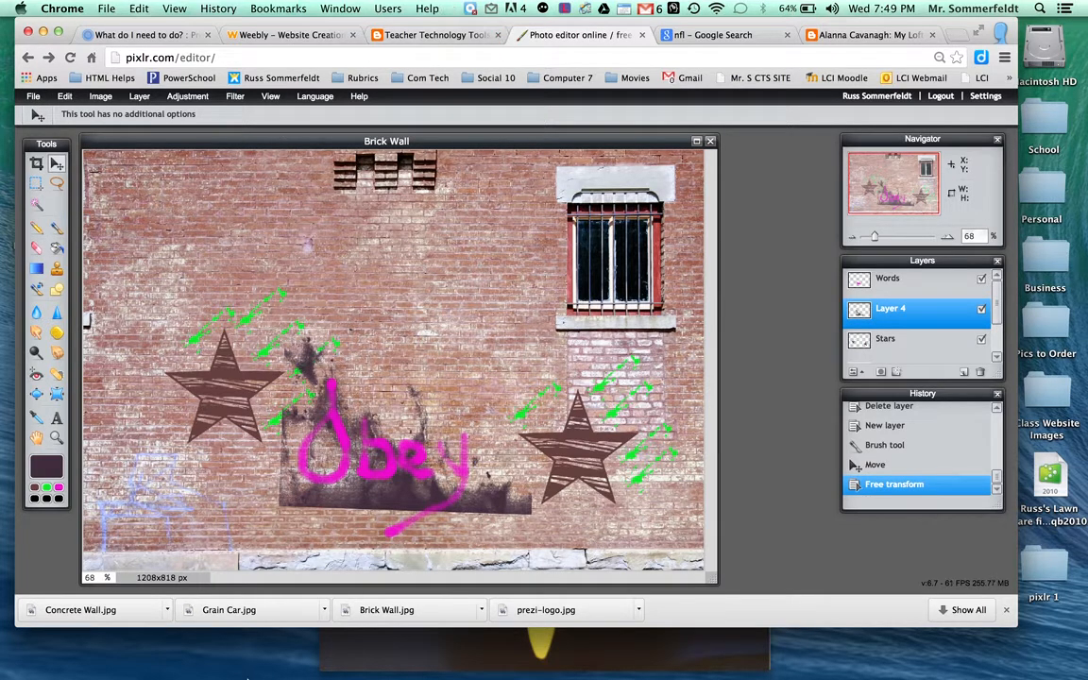
{"action": "mouse_move", "coordinate": [249, 677]}
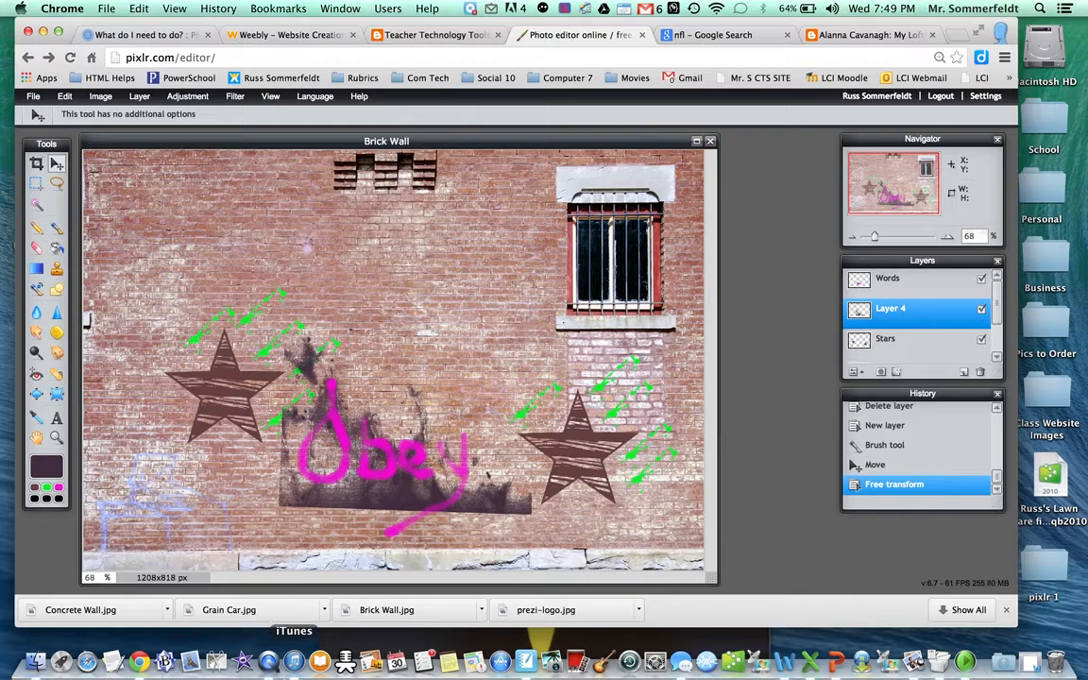